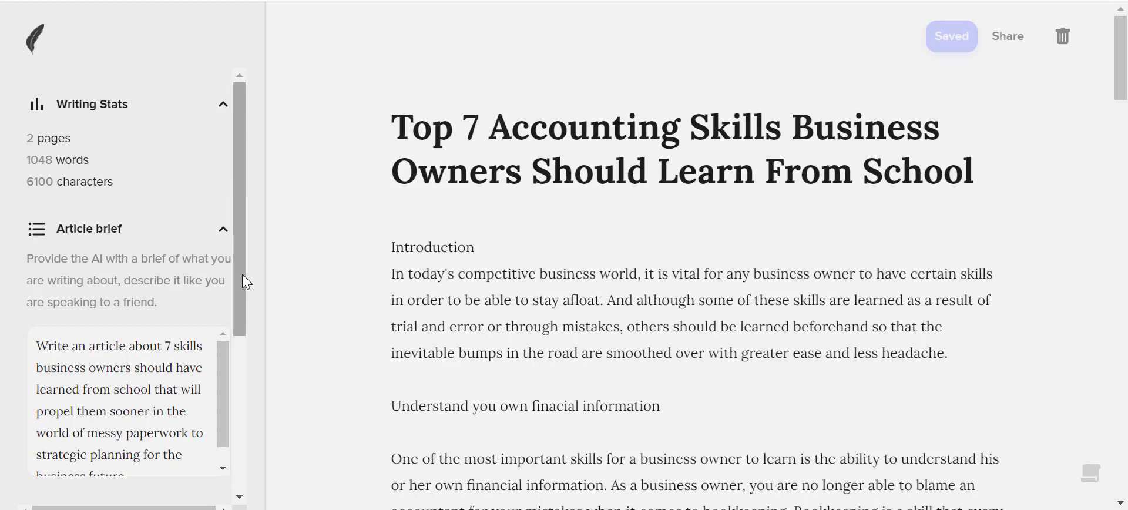
- Leave the article brief text and go to the Topic reports page with its new-report form
{"action": "scroll", "coordinate": [245, 282], "scroll_direction": "down", "scroll_amount": 2}
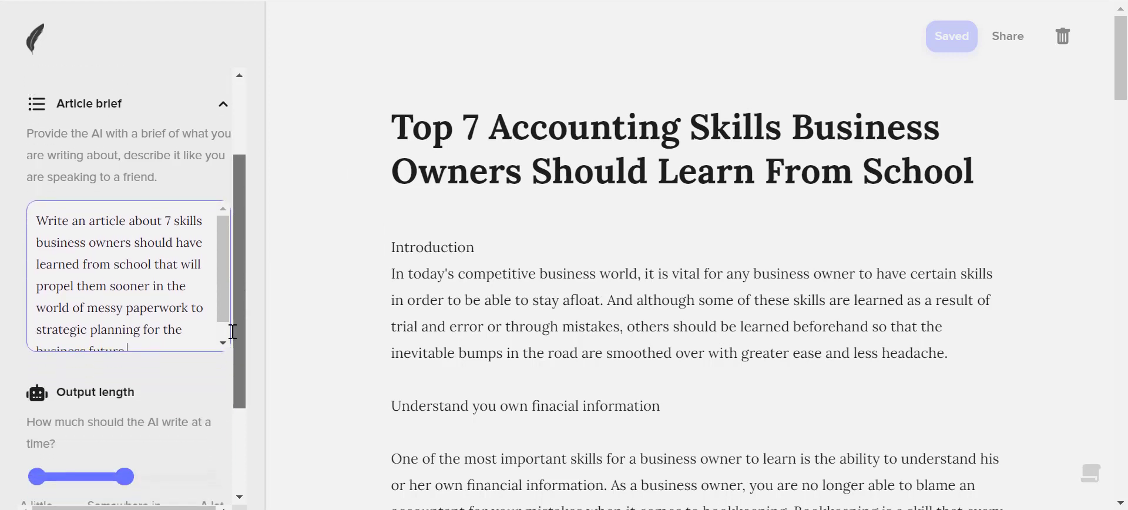
{"action": "left_click", "coordinate": [226, 329]}
{"action": "scroll", "coordinate": [228, 321], "scroll_direction": "up", "scroll_amount": 1}
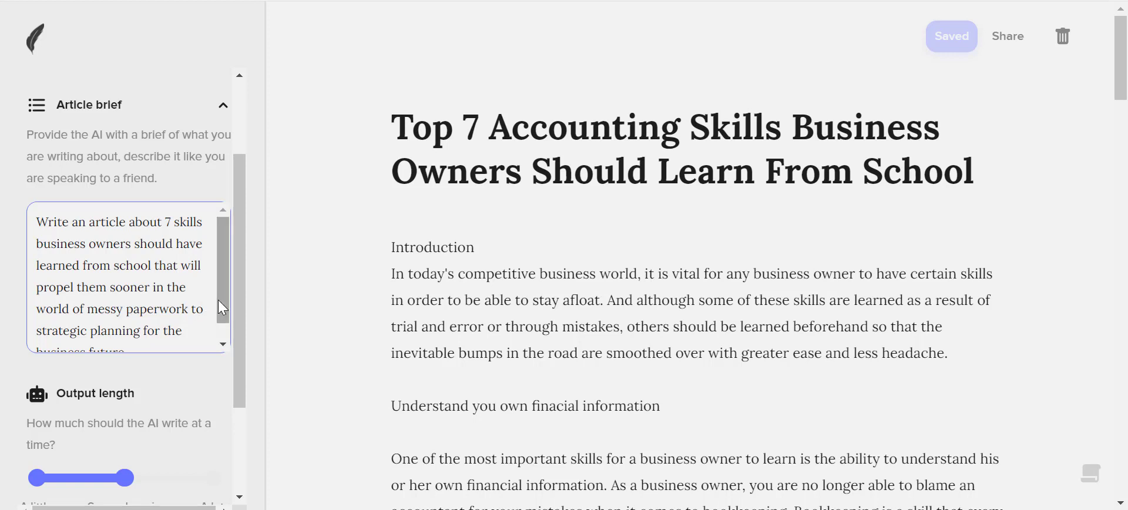
{"action": "left_click_drag", "start_coordinate": [223, 307], "coordinate": [222, 336]}
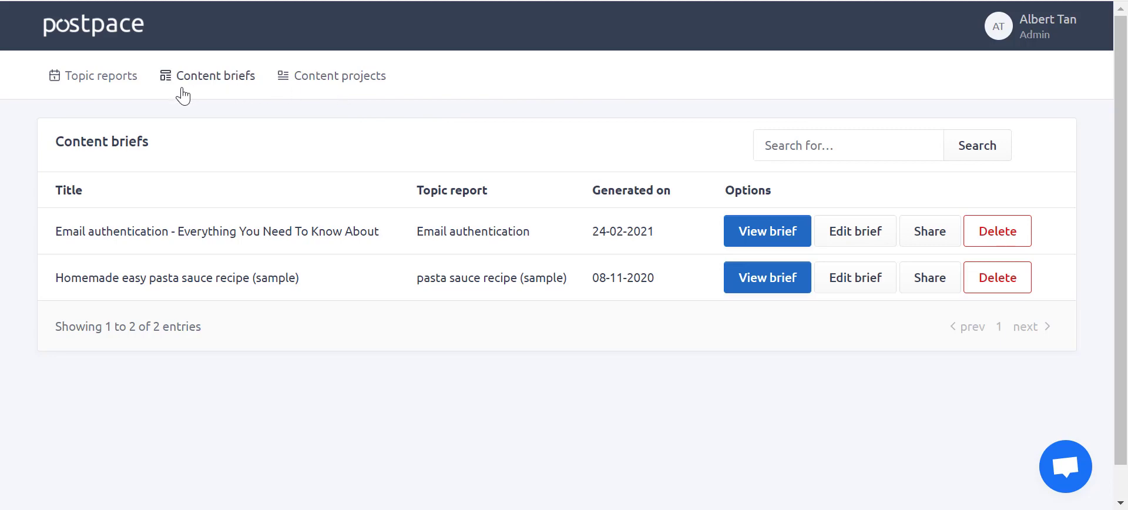
{"action": "left_click", "coordinate": [112, 82]}
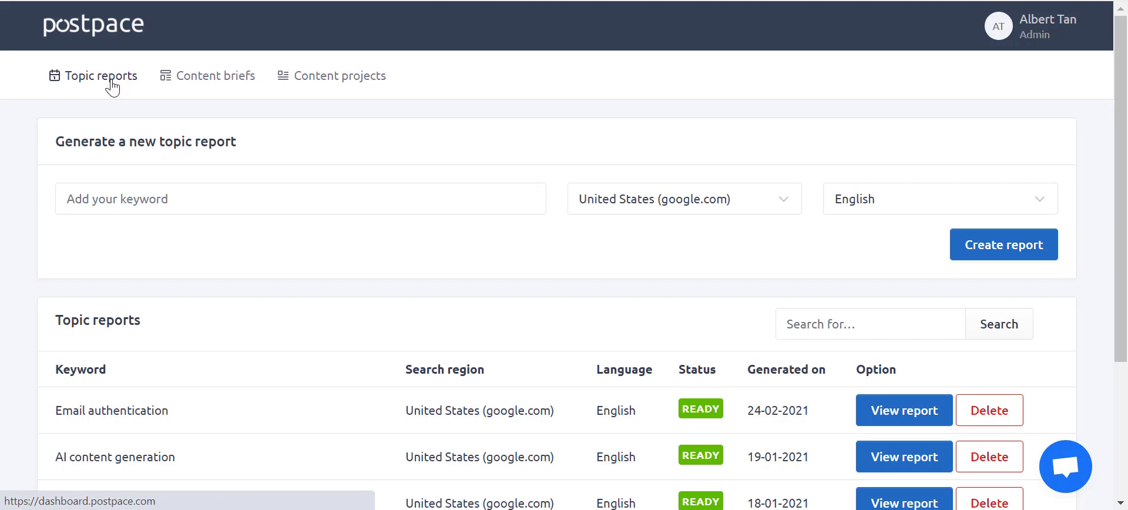
- Create a topic report for 'accounting skills business owners' with United States and English
{"action": "left_click", "coordinate": [229, 194]}
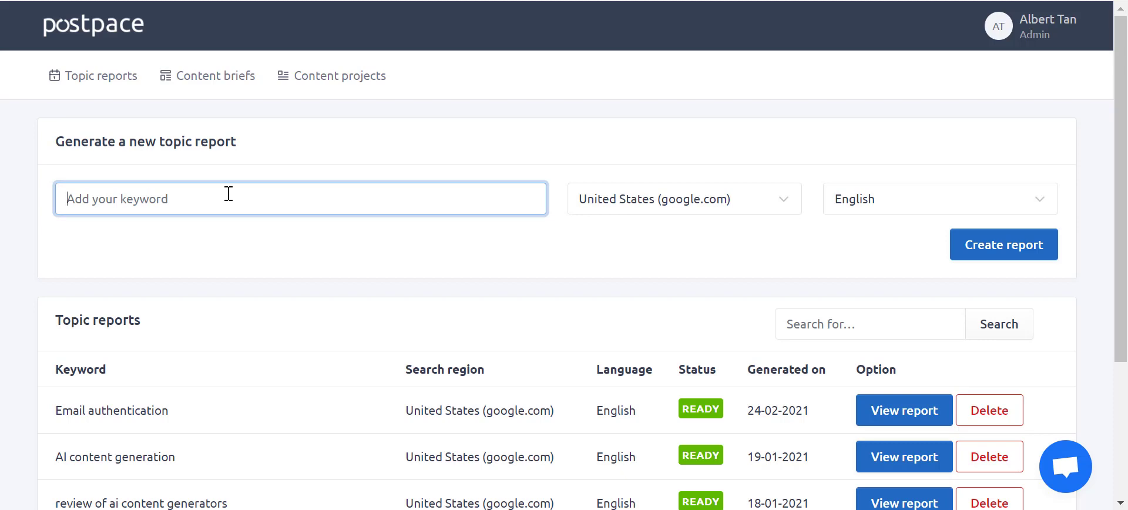
{"action": "type", "text": "a"}
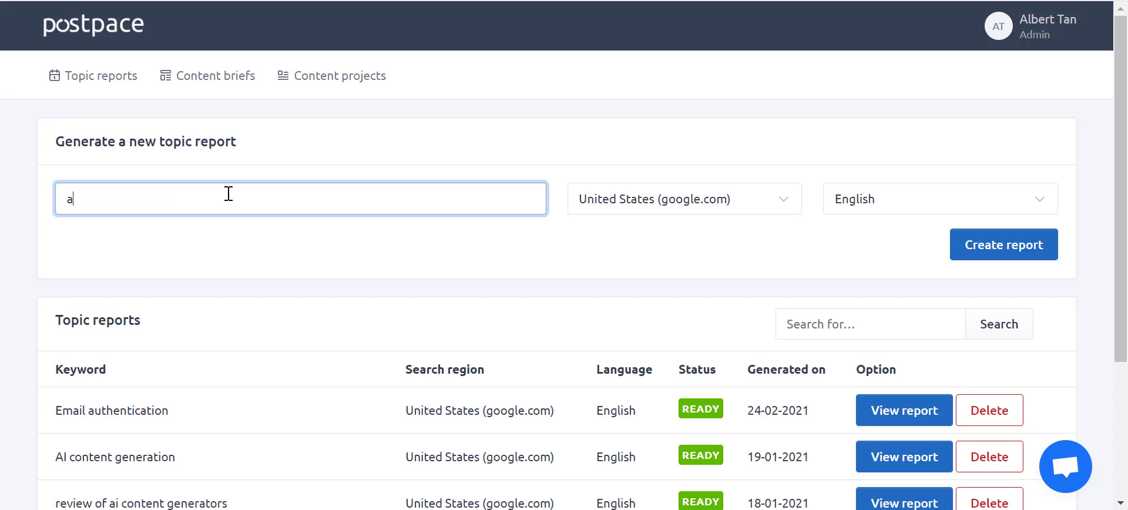
{"action": "type", "text": "ccointing skill"}
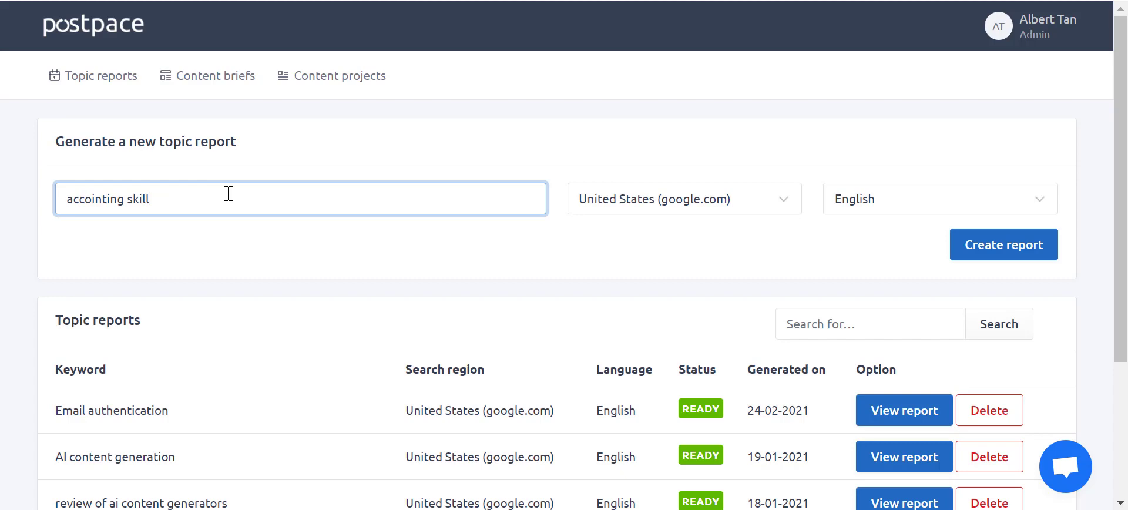
{"action": "type", "text": "s"}
{"action": "key", "text": "BackSpace"}
{"action": "key", "text": "BackSpace"}
{"action": "key", "text": "BackSpace"}
{"action": "key", "text": "BackSpace"}
{"action": "key", "text": "BackSpace"}
{"action": "key", "text": "BackSpace"}
{"action": "key", "text": "BackSpace"}
{"action": "key", "text": "BackSpace"}
{"action": "key", "text": "BackSpace"}
{"action": "key", "text": "BackSpace"}
{"action": "key", "text": "BackSpace"}
{"action": "key", "text": "BackSpace"}
{"action": "key", "text": "BackSpace"}
{"action": "type", "text": "unting skills "}
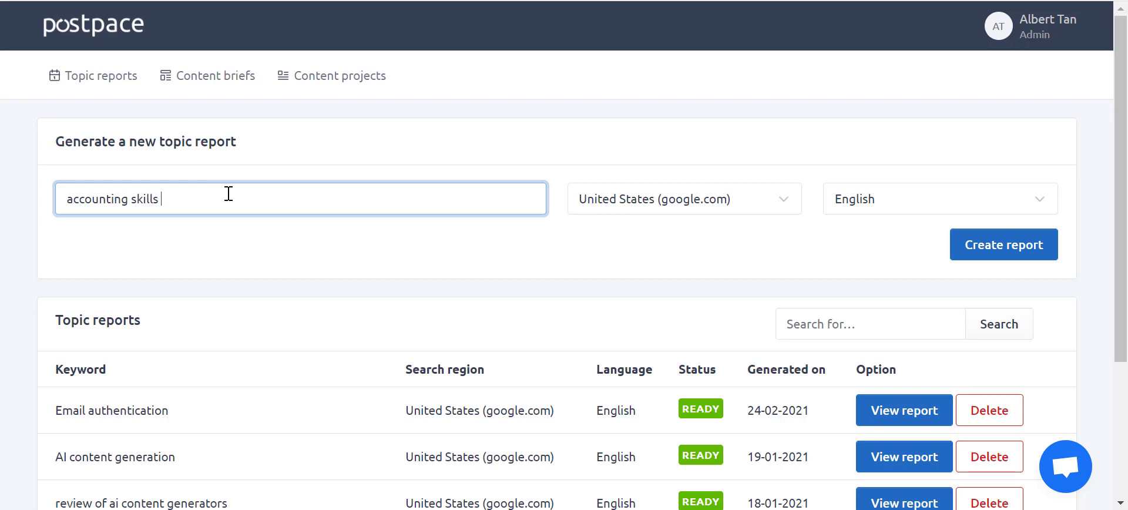
{"action": "type", "text": "business owners"}
{"action": "left_click", "coordinate": [720, 209]}
{"action": "scroll", "coordinate": [722, 224], "scroll_direction": "up", "scroll_amount": 1}
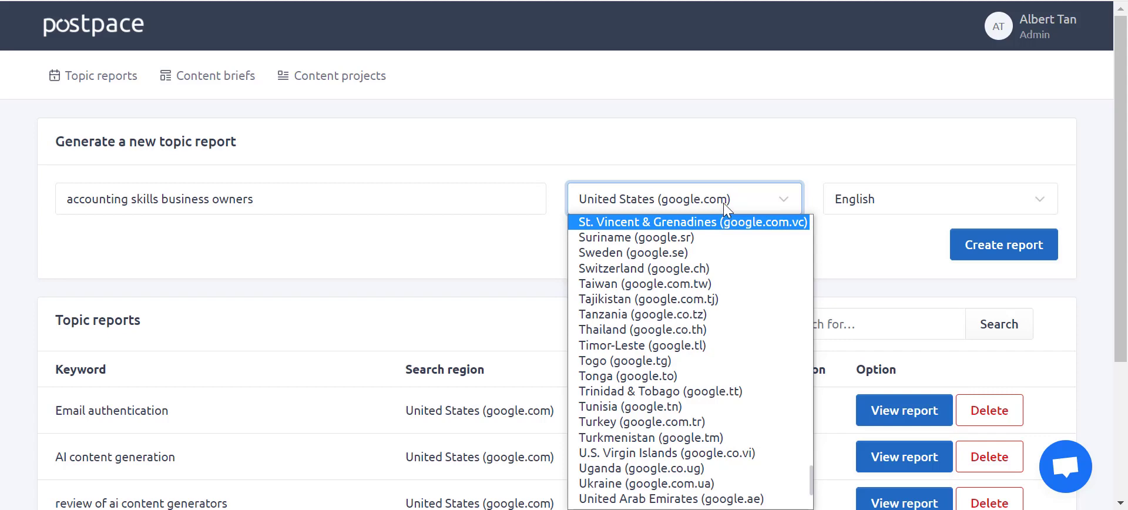
{"action": "left_click", "coordinate": [724, 203]}
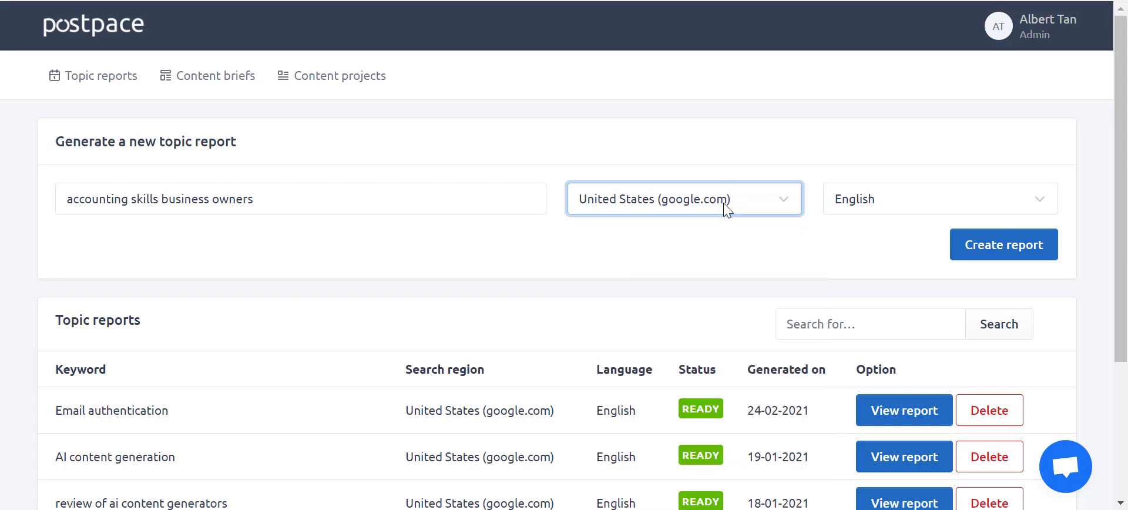
{"action": "left_click", "coordinate": [907, 212]}
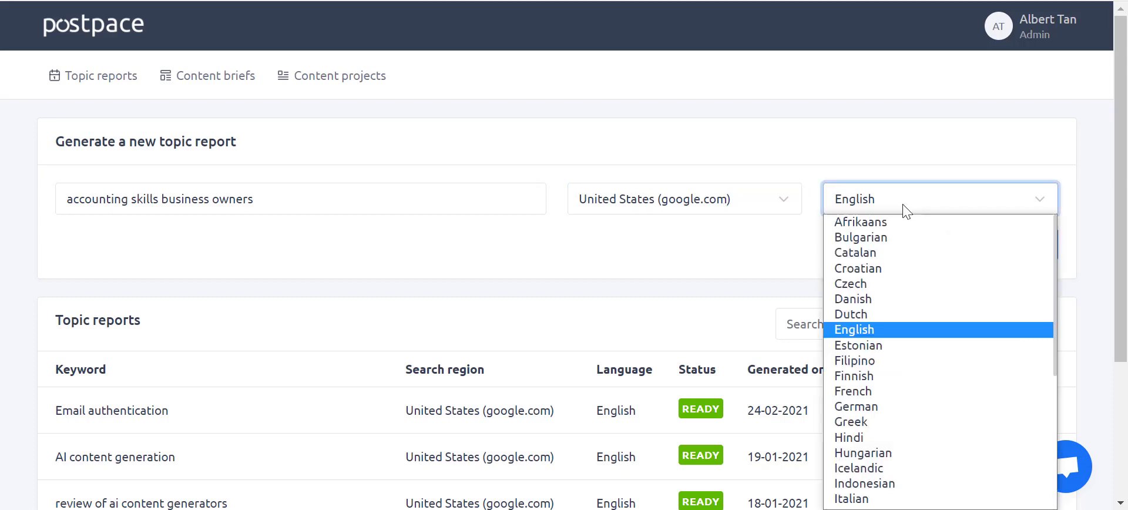
{"action": "left_click", "coordinate": [906, 211]}
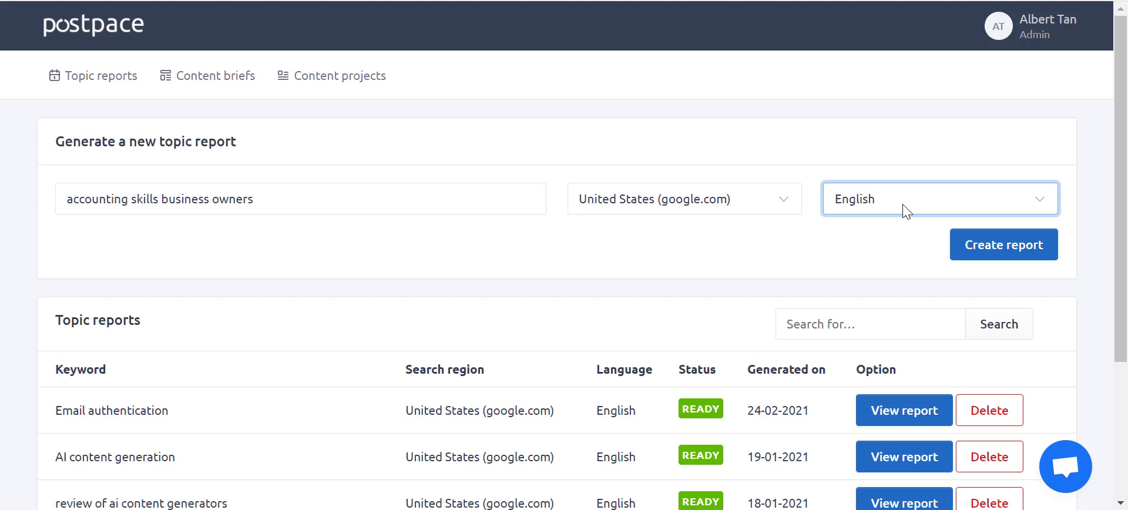
{"action": "left_click", "coordinate": [1007, 251]}
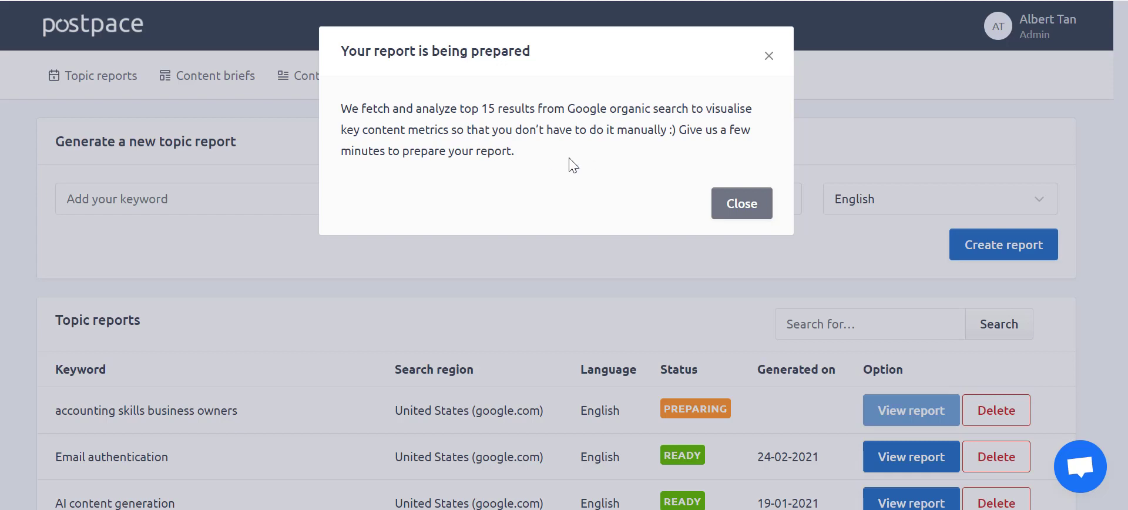
- Close the report-preparing notice and wait for the new report to show Ready
{"action": "left_click", "coordinate": [732, 203]}
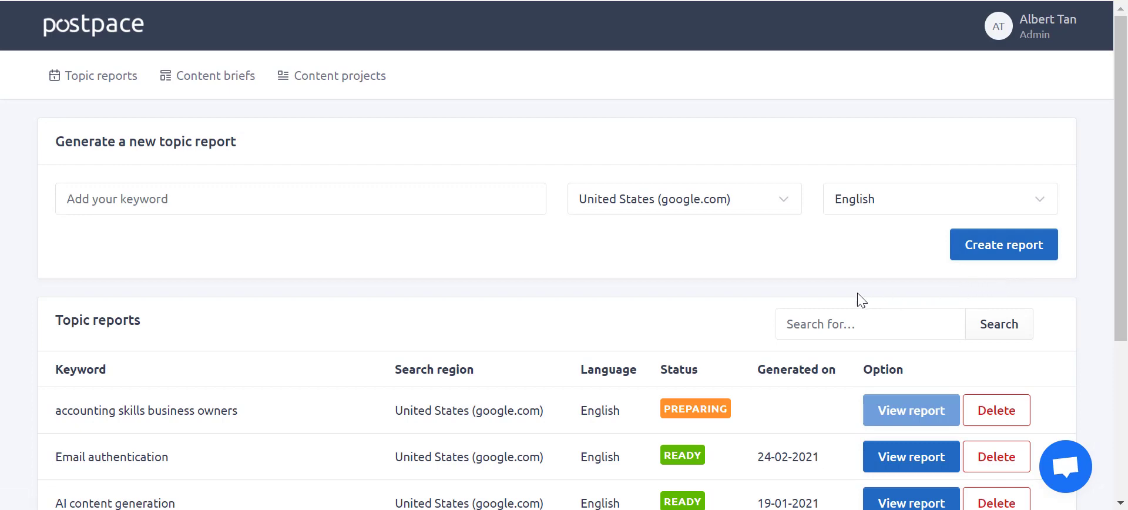
{"action": "scroll", "coordinate": [861, 299], "scroll_direction": "down", "scroll_amount": 3}
{"action": "scroll", "coordinate": [861, 300], "scroll_direction": "up", "scroll_amount": 3}
{"action": "scroll", "coordinate": [704, 341], "scroll_direction": "down", "scroll_amount": 3}
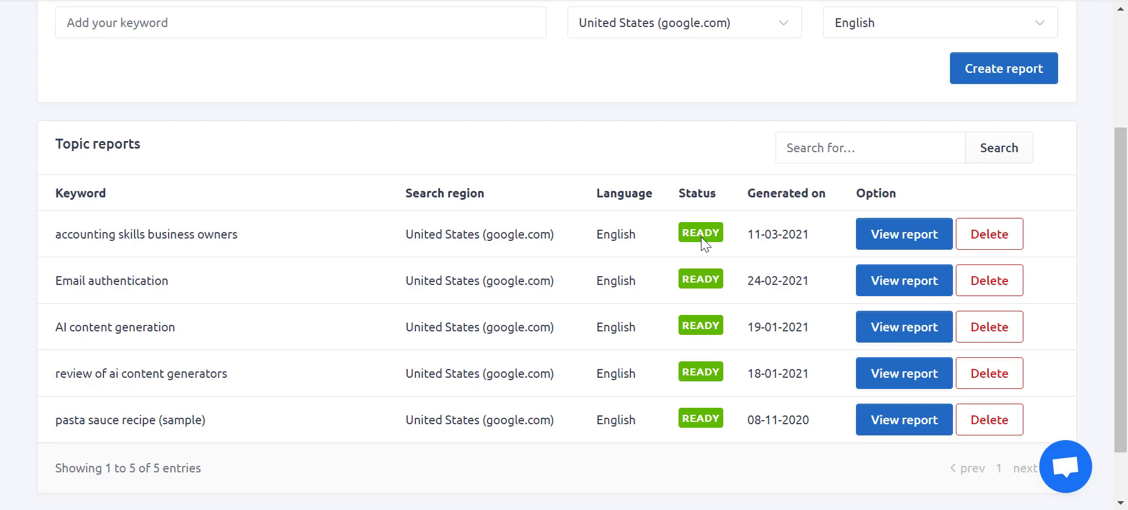
- Open the 'accounting skills business owners' report, showing the 948-word average and College readability
{"action": "left_click", "coordinate": [917, 249]}
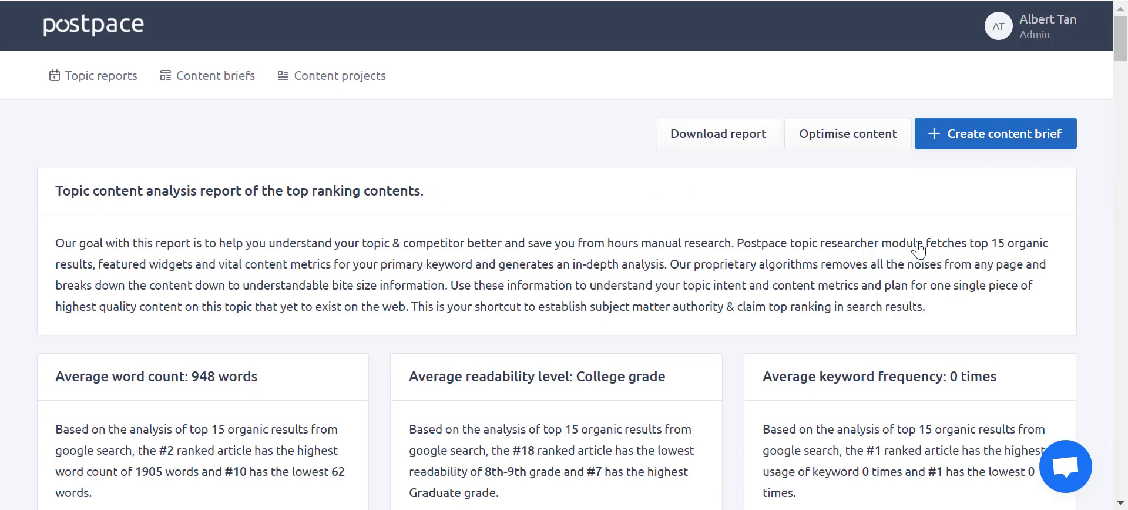
{"action": "scroll", "coordinate": [918, 250], "scroll_direction": "down", "scroll_amount": 3}
{"action": "scroll", "coordinate": [918, 249], "scroll_direction": "down", "scroll_amount": 3}
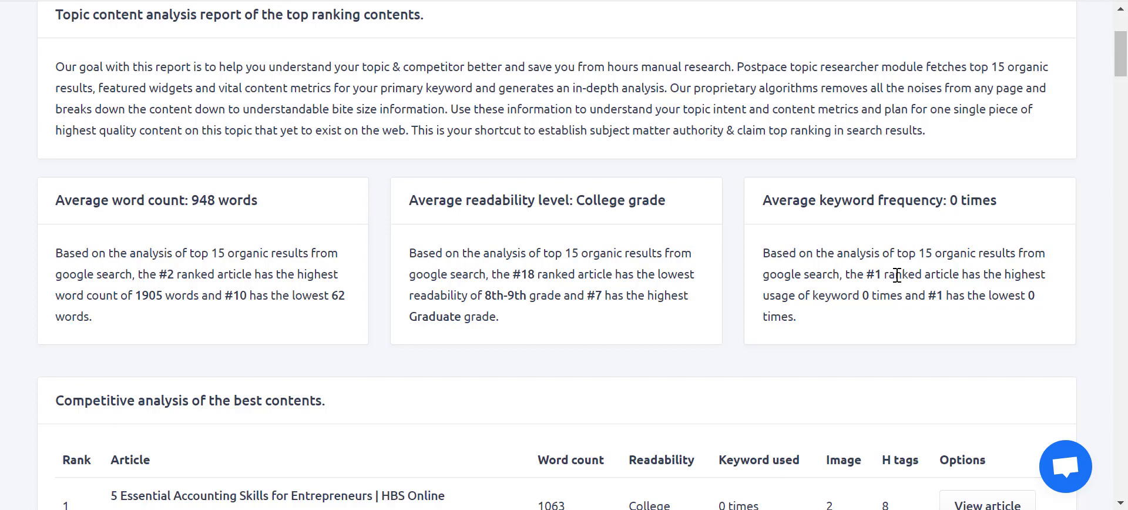
- Scroll through the competitor comparison table and back to the top of the report
{"action": "scroll", "coordinate": [897, 274], "scroll_direction": "down", "scroll_amount": 5}
{"action": "scroll", "coordinate": [897, 274], "scroll_direction": "up", "scroll_amount": 5}
{"action": "scroll", "coordinate": [897, 274], "scroll_direction": "down", "scroll_amount": 5}
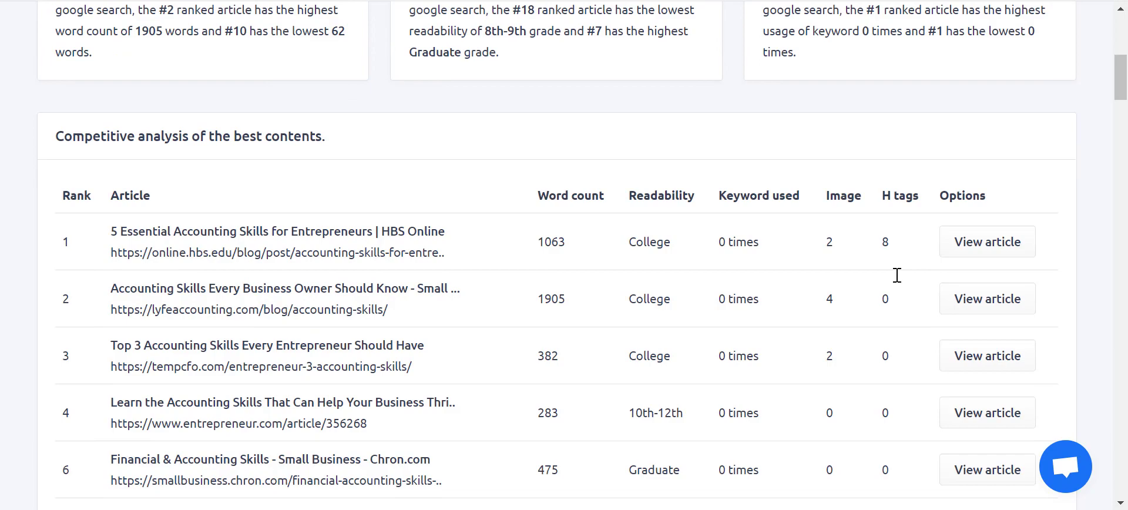
{"action": "scroll", "coordinate": [897, 275], "scroll_direction": "up", "scroll_amount": 4}
{"action": "scroll", "coordinate": [897, 277], "scroll_direction": "down", "scroll_amount": 4}
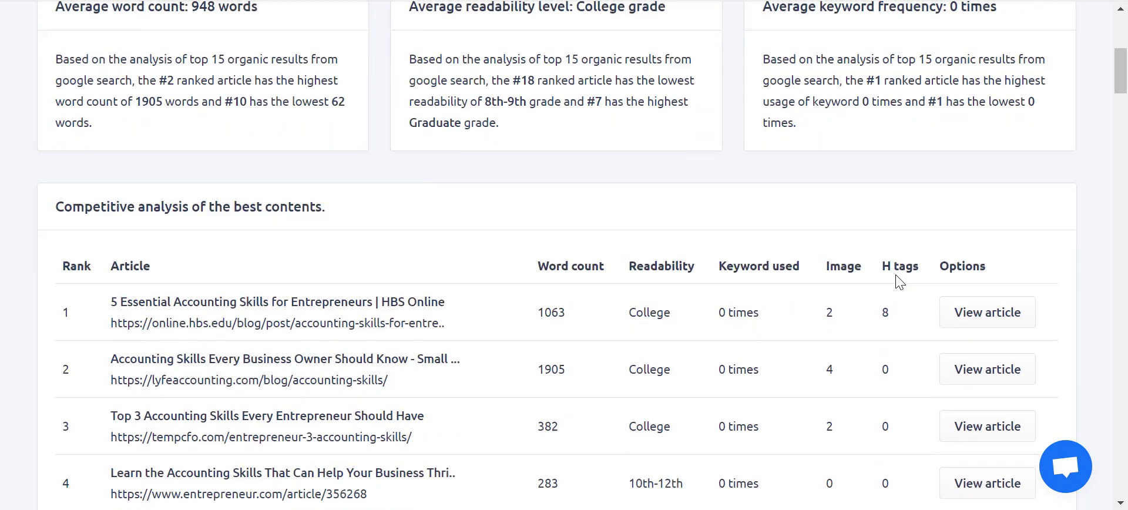
{"action": "scroll", "coordinate": [897, 278], "scroll_direction": "up", "scroll_amount": 6}
{"action": "scroll", "coordinate": [899, 282], "scroll_direction": "down", "scroll_amount": 5}
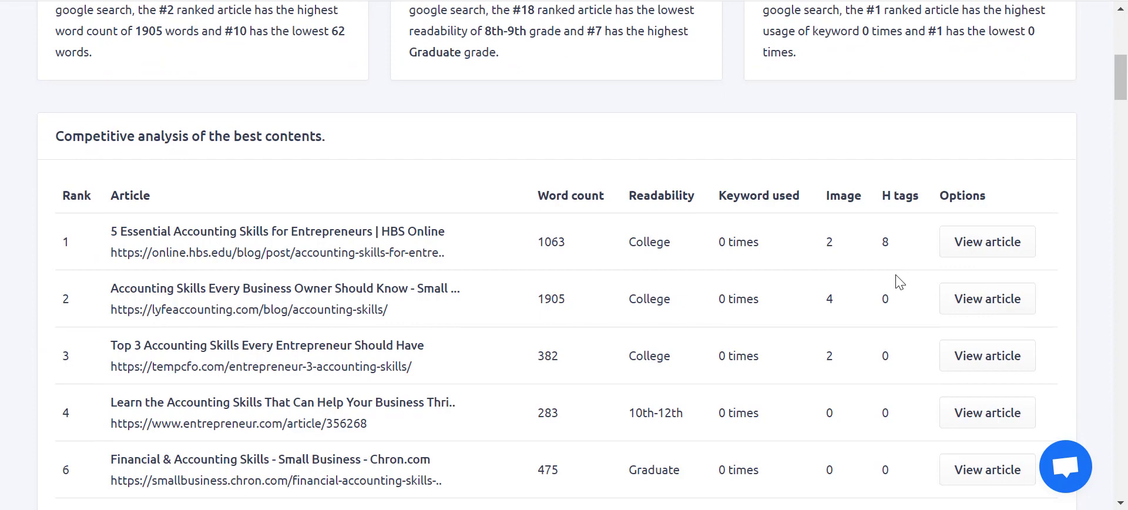
{"action": "scroll", "coordinate": [897, 282], "scroll_direction": "down", "scroll_amount": 10}
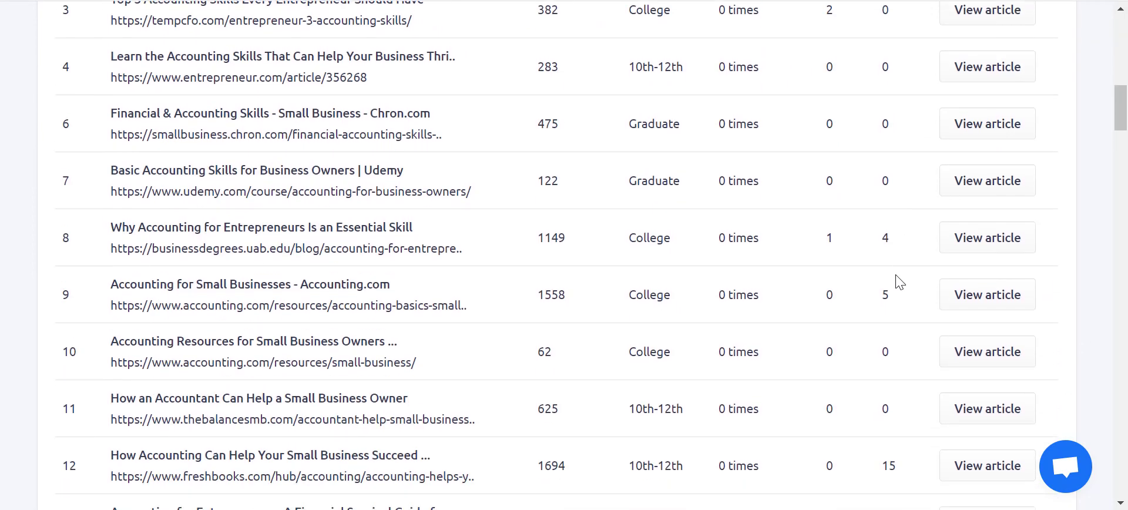
{"action": "scroll", "coordinate": [897, 282], "scroll_direction": "down", "scroll_amount": 4}
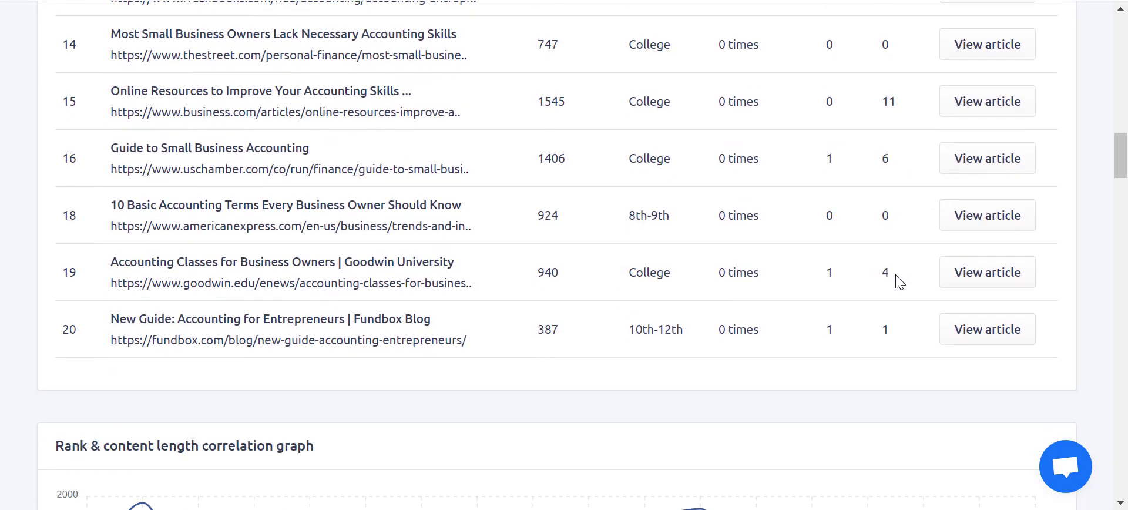
{"action": "scroll", "coordinate": [899, 282], "scroll_direction": "up", "scroll_amount": 5}
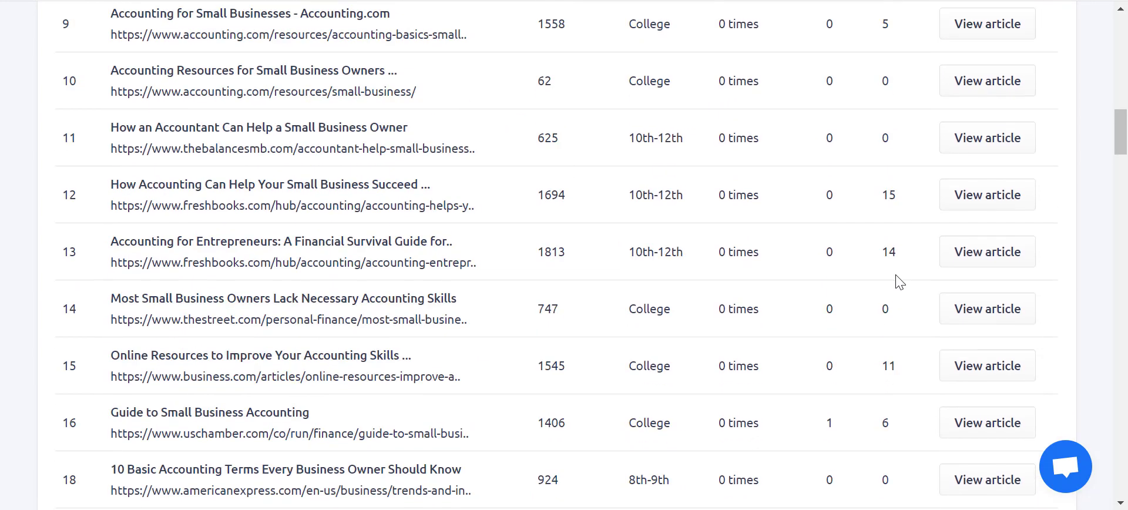
{"action": "scroll", "coordinate": [898, 282], "scroll_direction": "up", "scroll_amount": 5}
{"action": "scroll", "coordinate": [898, 282], "scroll_direction": "up", "scroll_amount": 1}
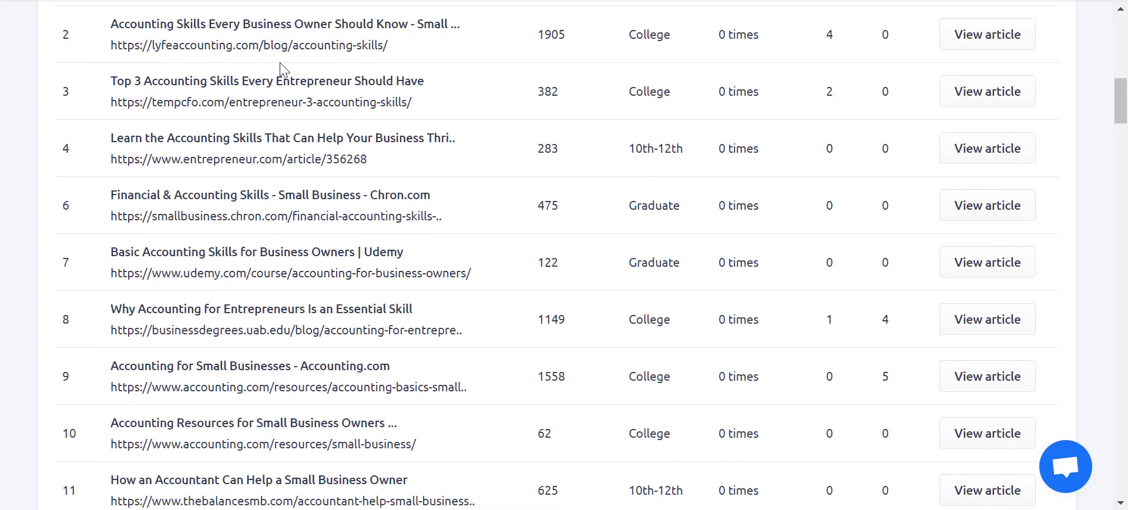
{"action": "scroll", "coordinate": [284, 43], "scroll_direction": "up", "scroll_amount": 3}
{"action": "scroll", "coordinate": [212, 166], "scroll_direction": "down", "scroll_amount": 11}
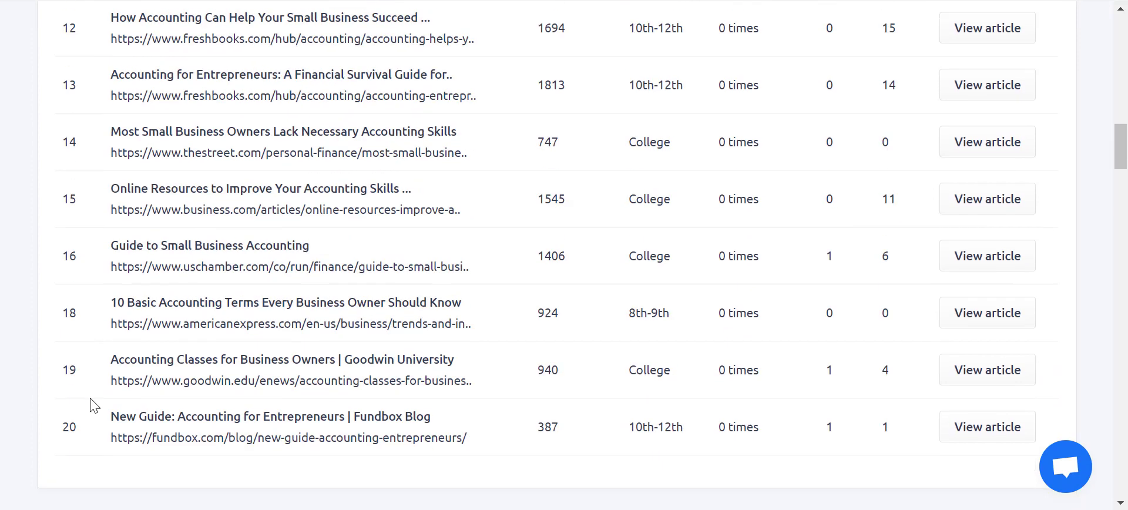
{"action": "scroll", "coordinate": [837, 253], "scroll_direction": "up", "scroll_amount": 12}
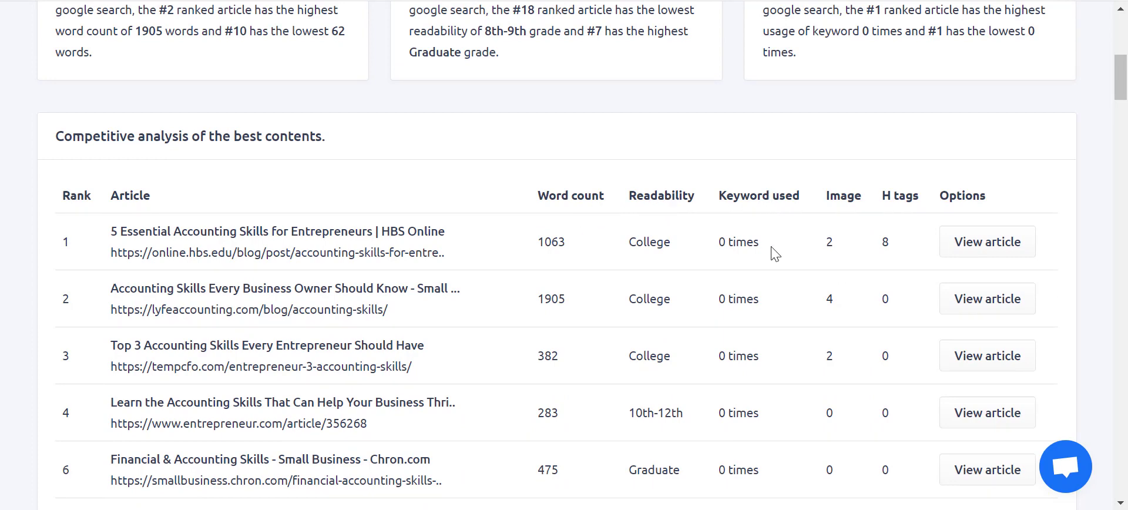
{"action": "scroll", "coordinate": [775, 253], "scroll_direction": "down", "scroll_amount": 6}
{"action": "scroll", "coordinate": [775, 257], "scroll_direction": "up", "scroll_amount": 15}
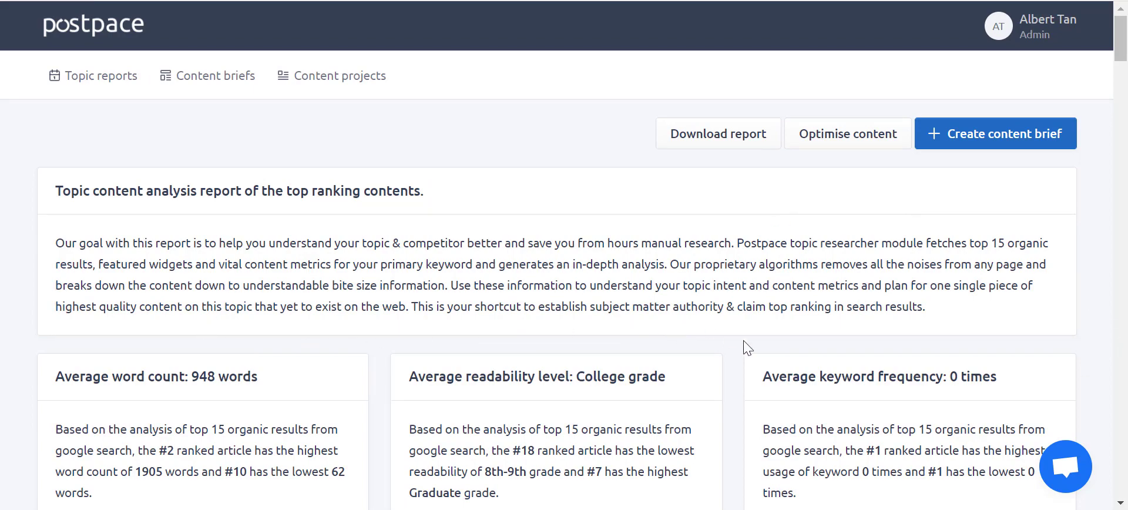
{"action": "scroll", "coordinate": [763, 353], "scroll_direction": "down", "scroll_amount": 8}
{"action": "scroll", "coordinate": [778, 360], "scroll_direction": "down", "scroll_amount": 1}
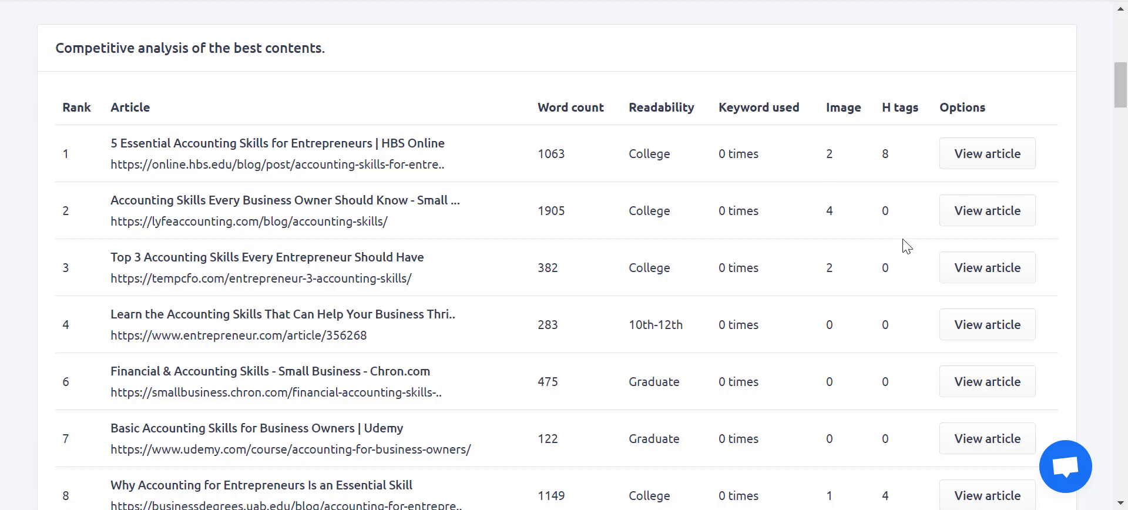
{"action": "scroll", "coordinate": [905, 245], "scroll_direction": "down", "scroll_amount": 2}
{"action": "scroll", "coordinate": [905, 246], "scroll_direction": "down", "scroll_amount": 15}
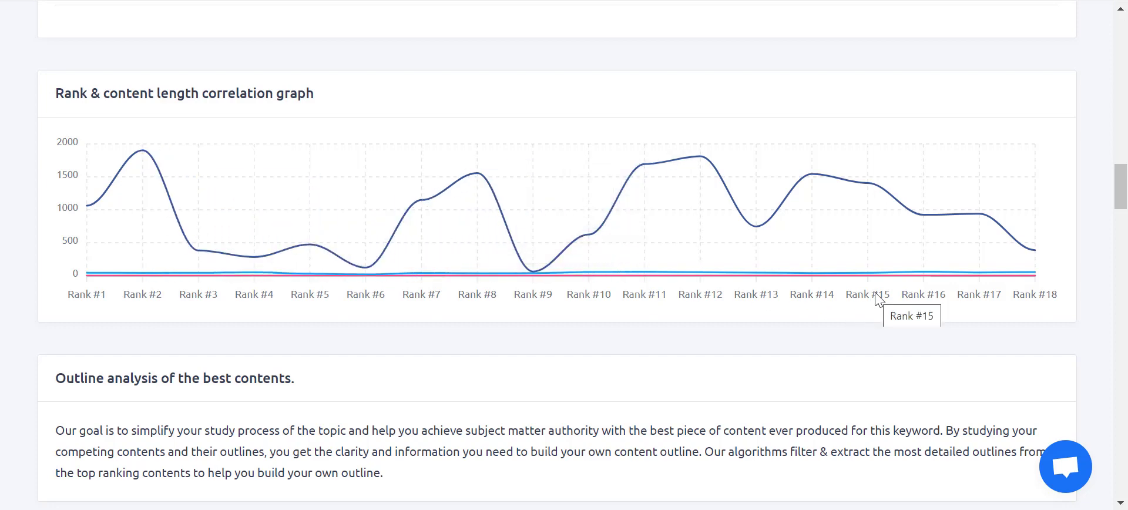
{"action": "scroll", "coordinate": [878, 299], "scroll_direction": "down", "scroll_amount": 8}
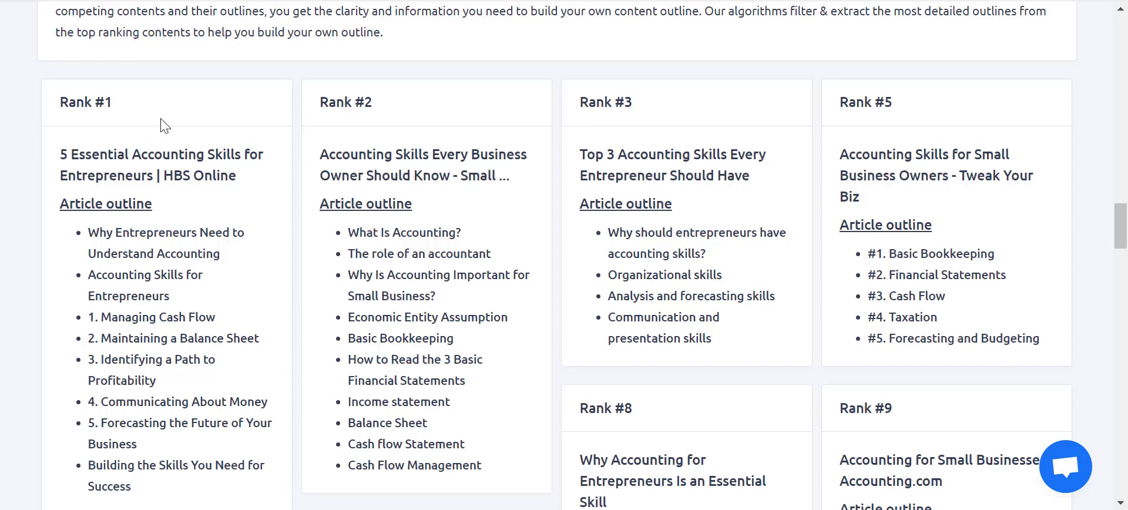
{"action": "scroll", "coordinate": [823, 272], "scroll_direction": "up", "scroll_amount": 12}
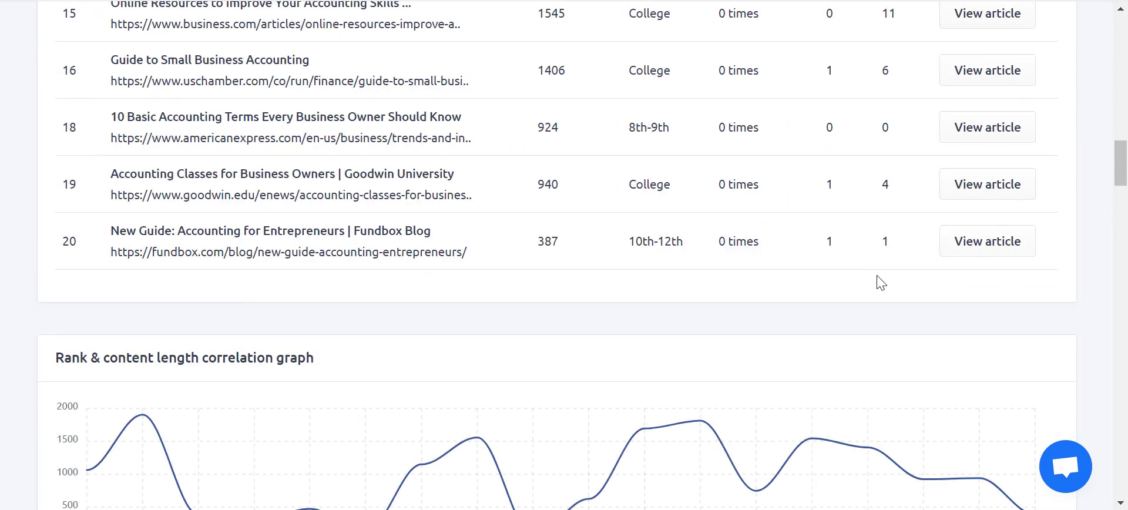
{"action": "scroll", "coordinate": [881, 283], "scroll_direction": "up", "scroll_amount": 15}
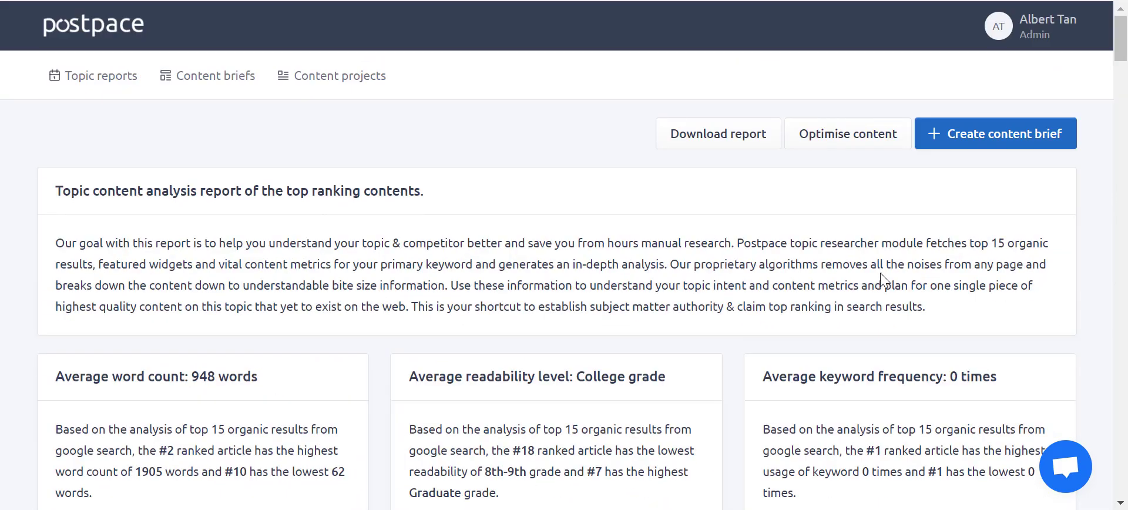
{"action": "scroll", "coordinate": [731, 327], "scroll_direction": "down", "scroll_amount": 20}
{"action": "scroll", "coordinate": [748, 328], "scroll_direction": "down", "scroll_amount": 20}
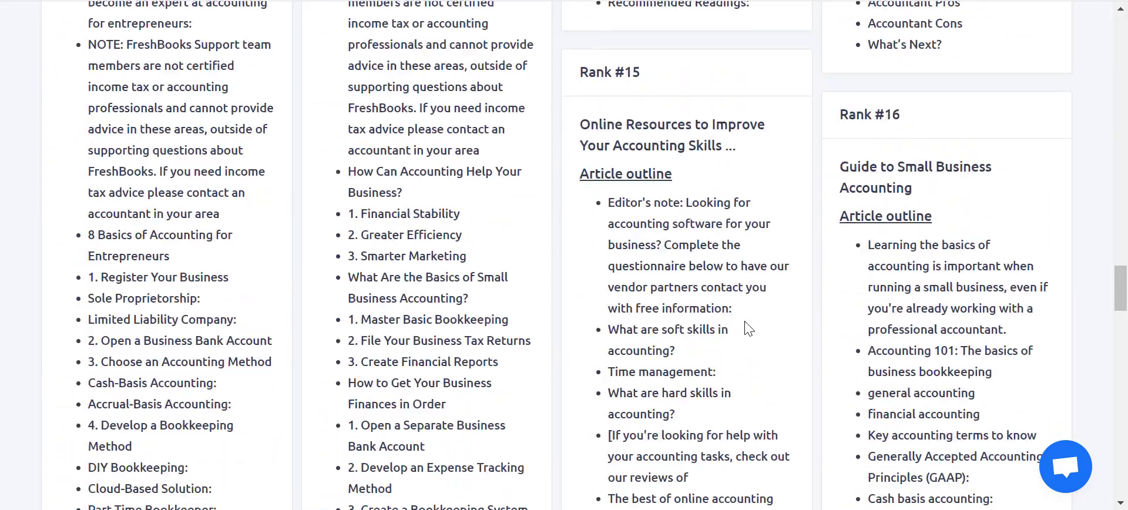
{"action": "scroll", "coordinate": [887, 293], "scroll_direction": "up", "scroll_amount": 12}
{"action": "scroll", "coordinate": [881, 288], "scroll_direction": "up", "scroll_amount": 20}
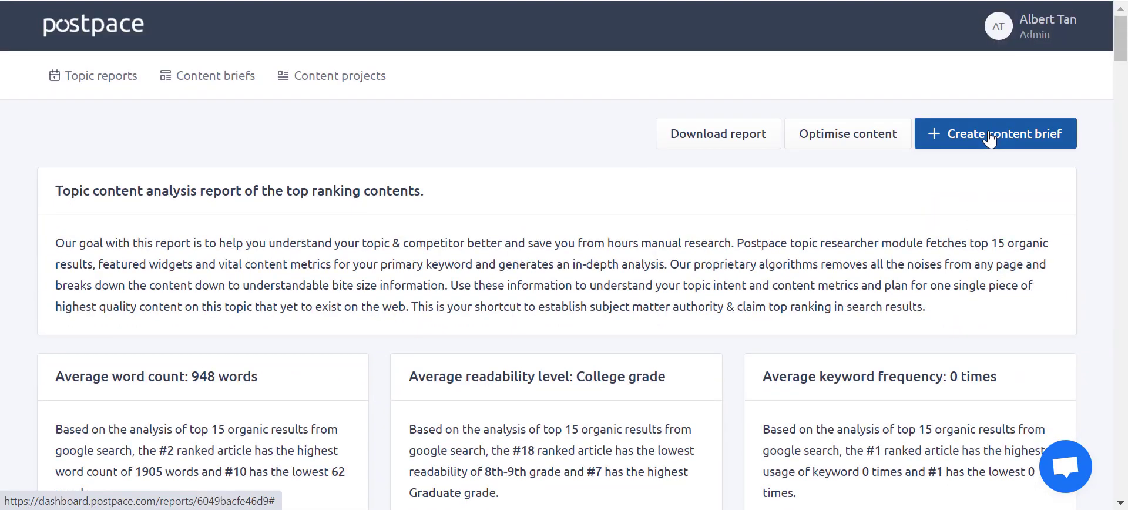
- Create a content brief titled 'Top 7 Accointing Skills Business Owners Should Learn From School'
{"action": "left_click", "coordinate": [990, 140]}
{"action": "scroll", "coordinate": [987, 141], "scroll_direction": "down", "scroll_amount": 10}
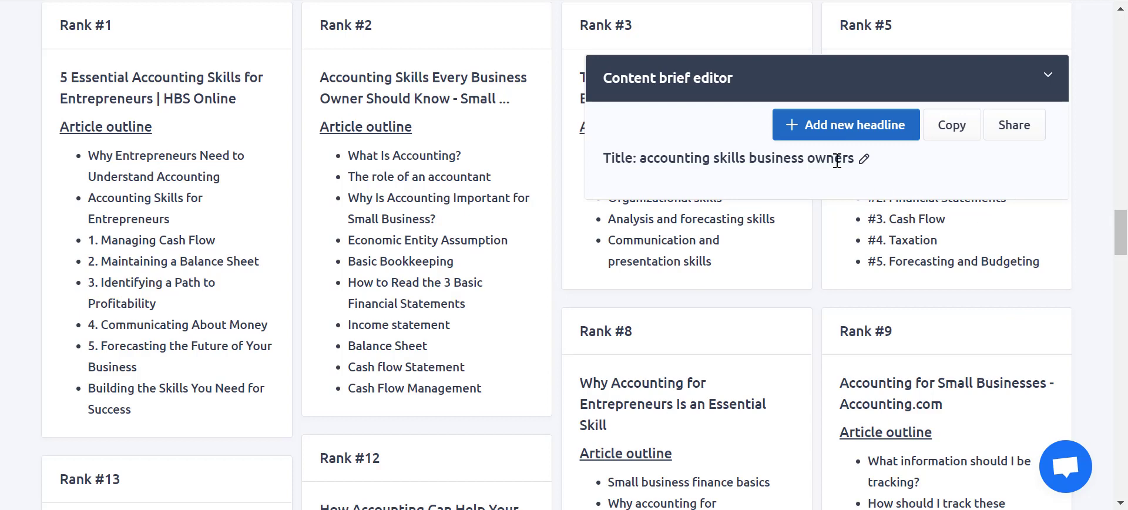
{"action": "left_click", "coordinate": [863, 159]}
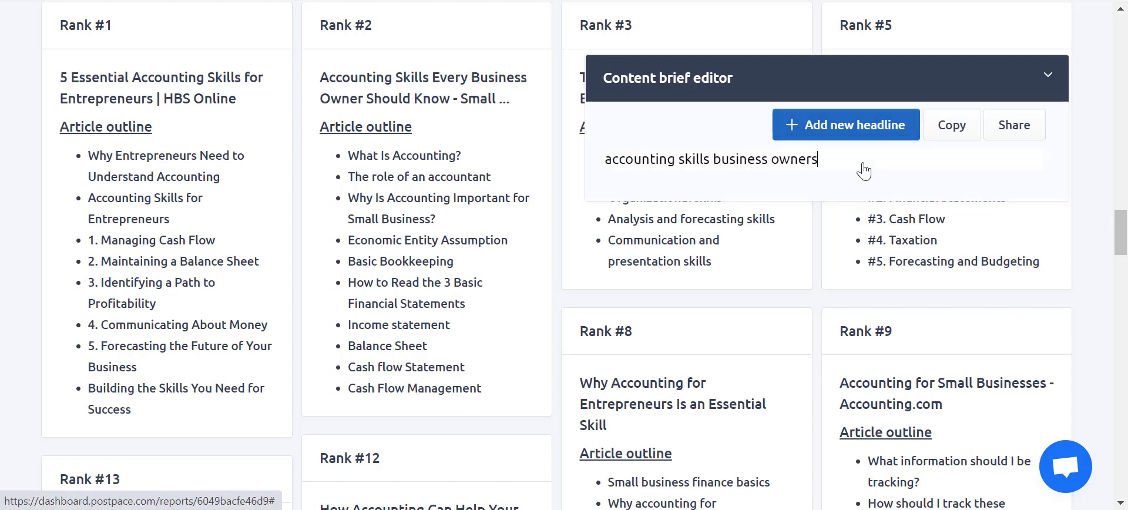
{"action": "left_click_drag", "start_coordinate": [852, 166], "coordinate": [578, 162]}
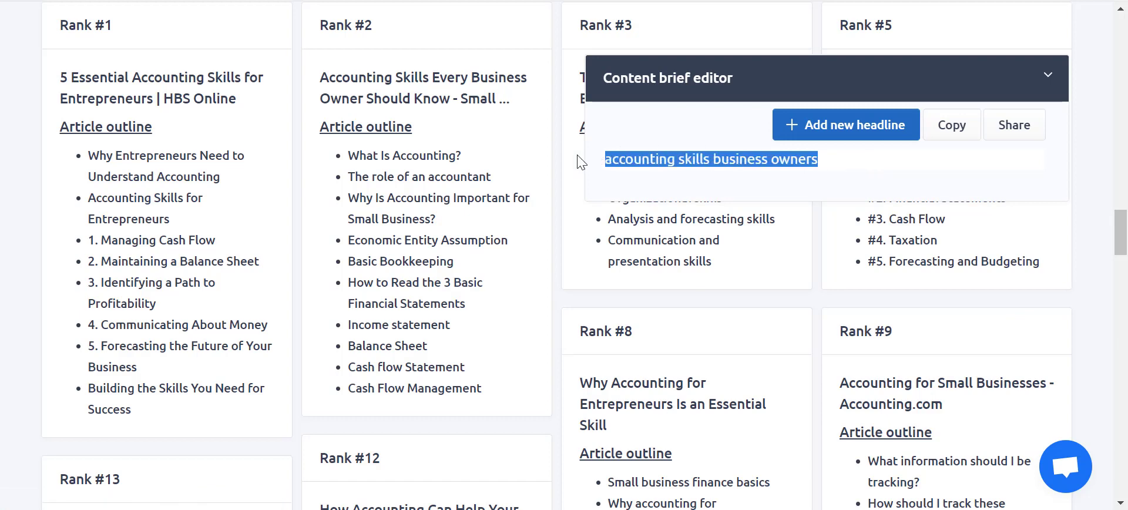
{"action": "type", "text": "Top 7 Accointing Skills Business Owners Should Learn From School"}
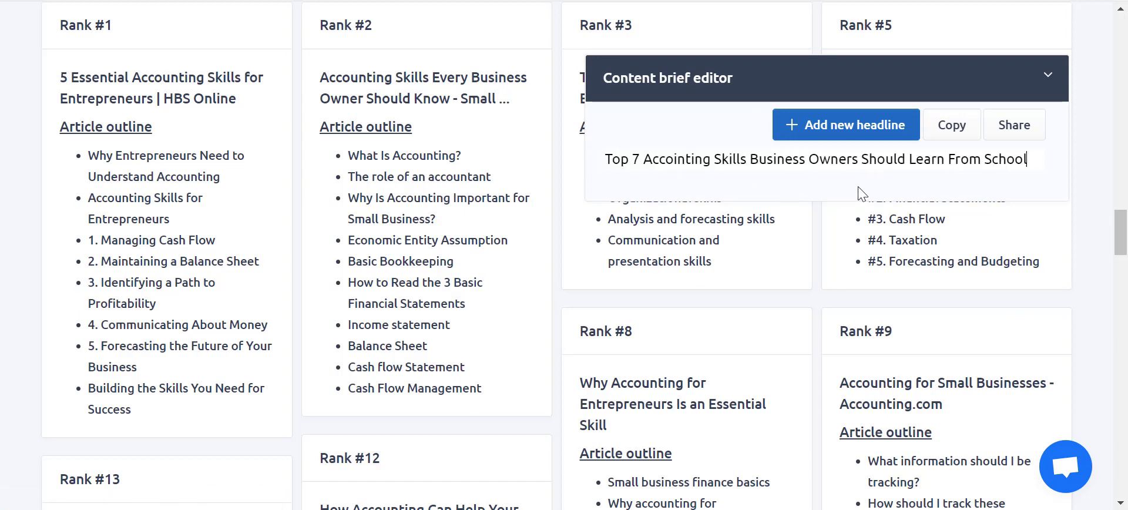
{"action": "left_click", "coordinate": [1084, 174]}
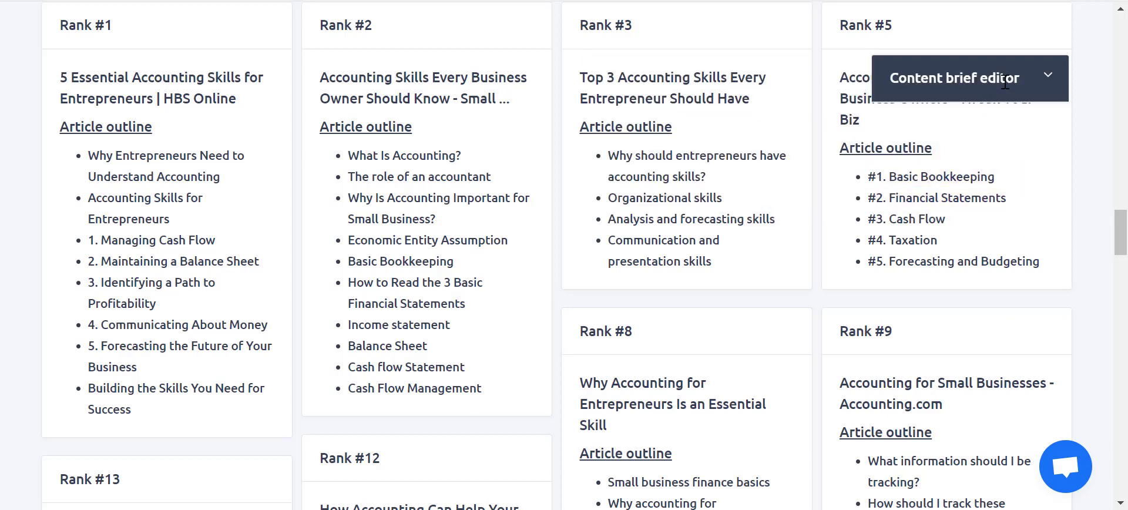
{"action": "left_click", "coordinate": [1042, 78]}
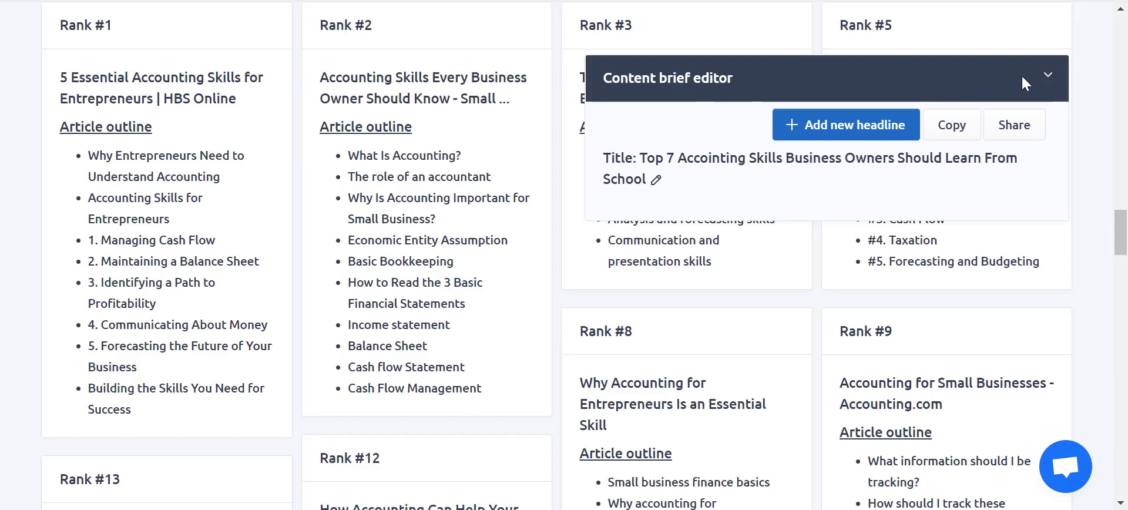
{"action": "left_click", "coordinate": [1047, 80]}
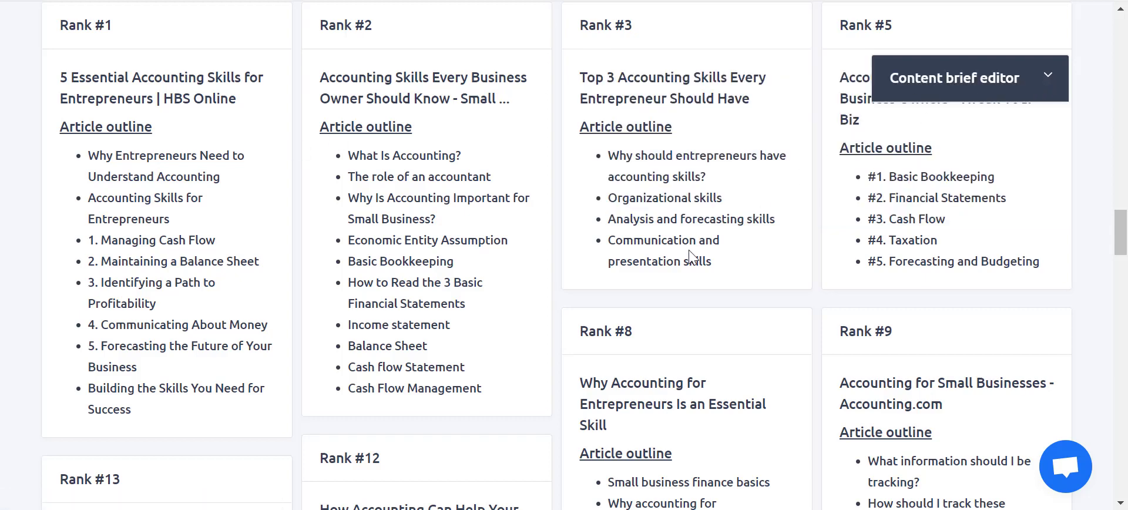
{"action": "scroll", "coordinate": [688, 249], "scroll_direction": "down", "scroll_amount": 7}
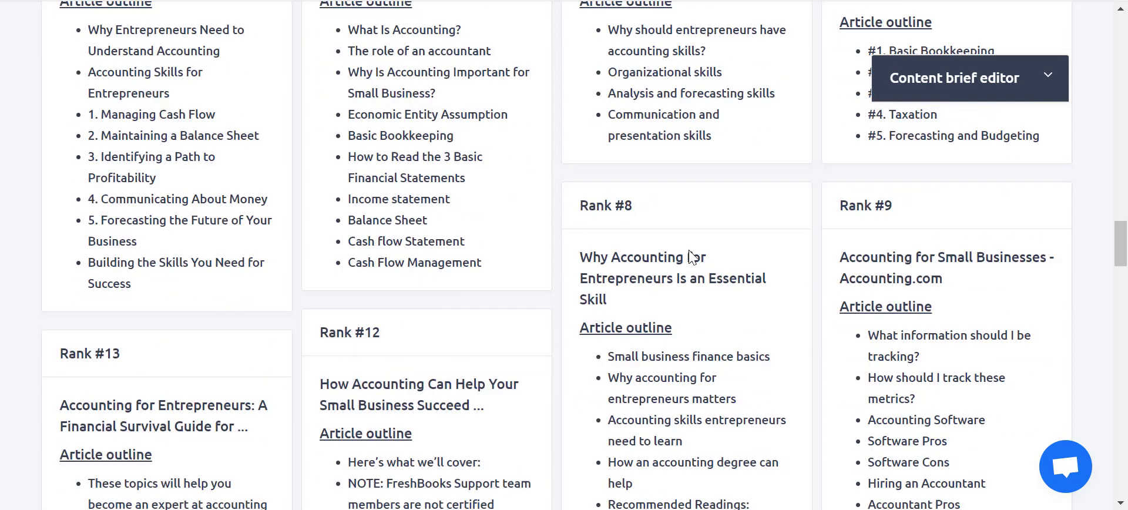
{"action": "scroll", "coordinate": [693, 258], "scroll_direction": "down", "scroll_amount": 6}
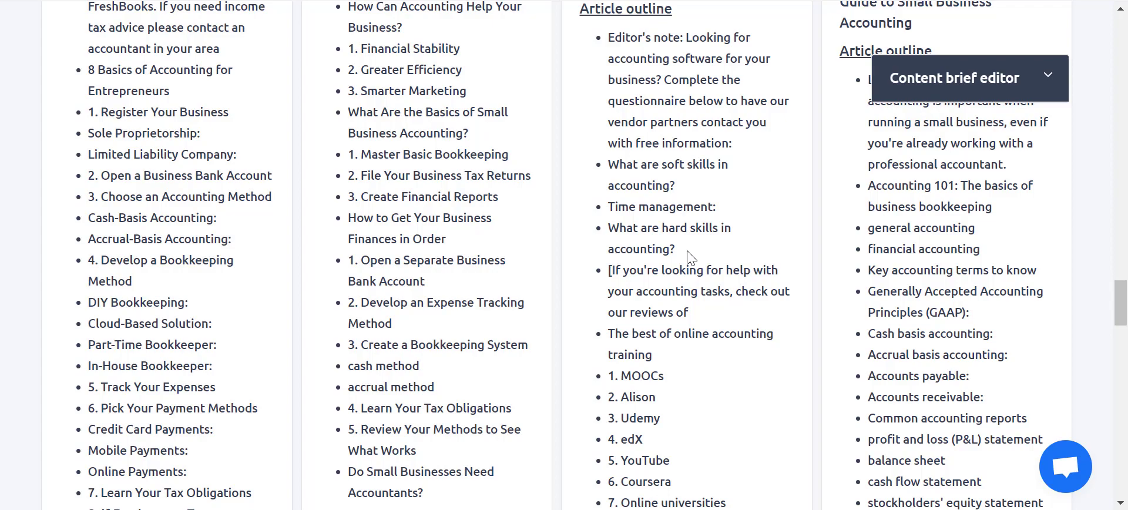
{"action": "scroll", "coordinate": [691, 257], "scroll_direction": "up", "scroll_amount": 10}
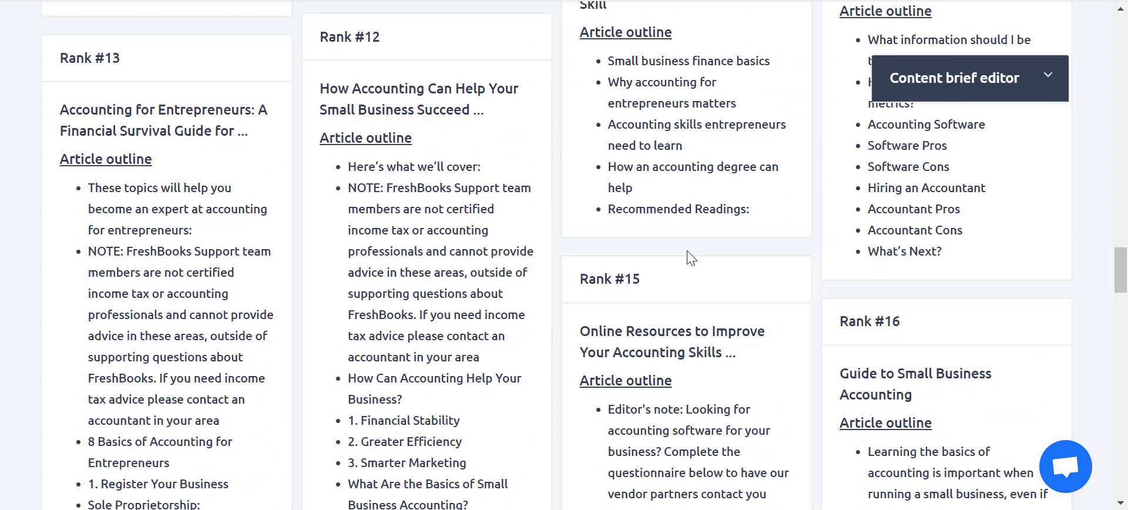
{"action": "scroll", "coordinate": [690, 257], "scroll_direction": "up", "scroll_amount": 4}
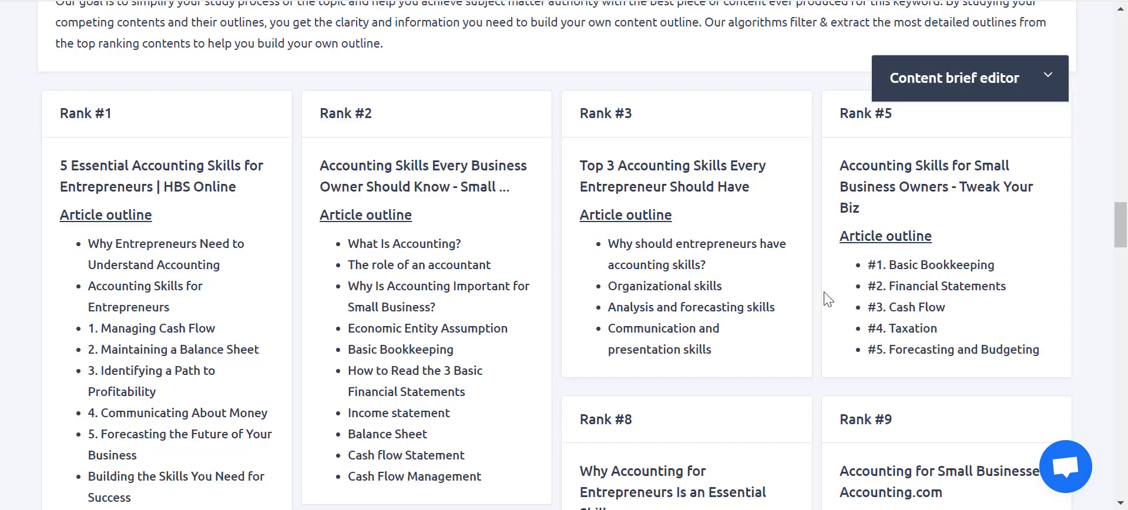
- Add 'Why Entrepreneurs Need to Understand Accounting' as a headline and check it in the brief editor
{"action": "left_click", "coordinate": [1045, 77]}
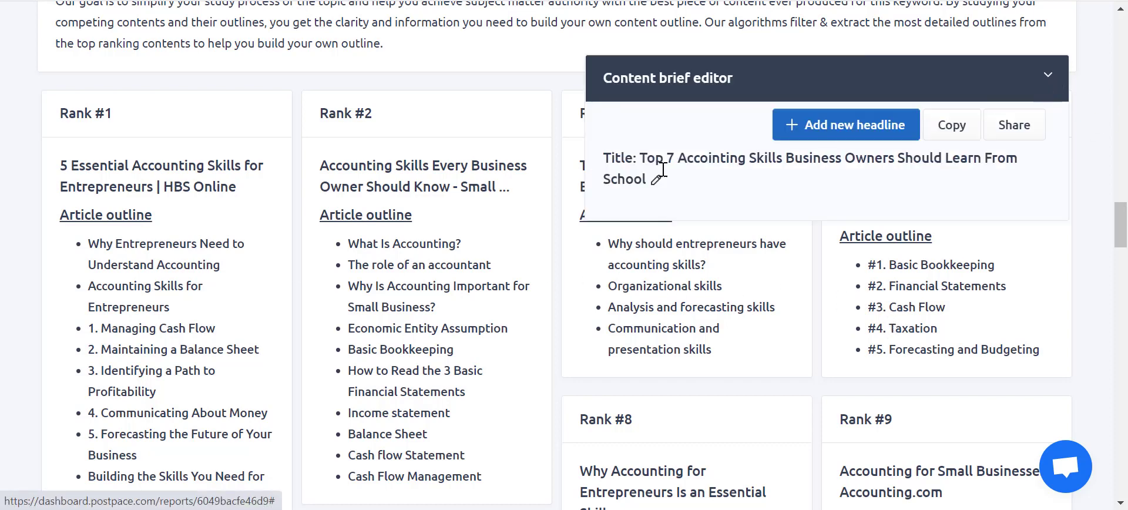
{"action": "left_click", "coordinate": [140, 251]}
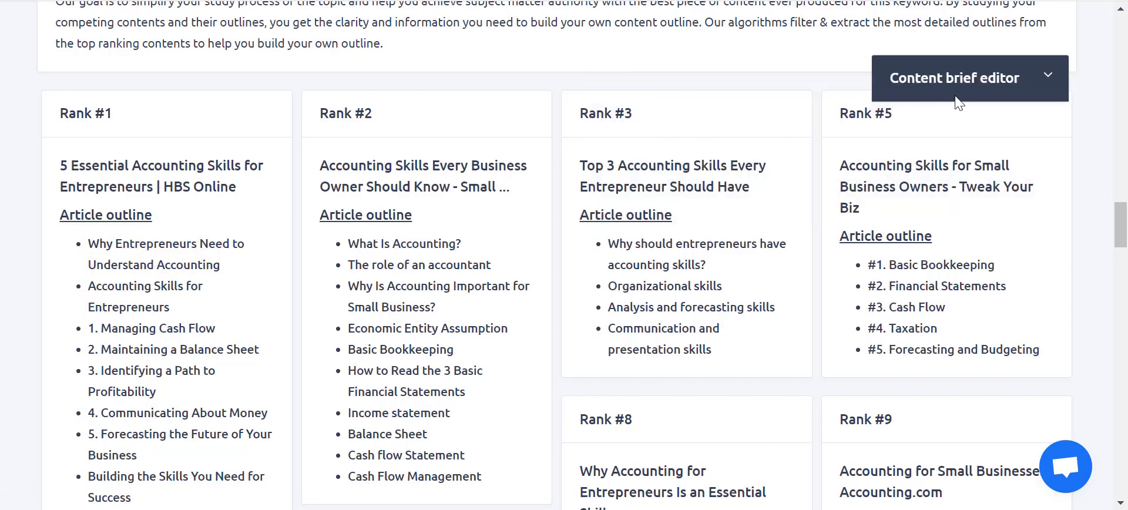
{"action": "left_click", "coordinate": [1039, 80]}
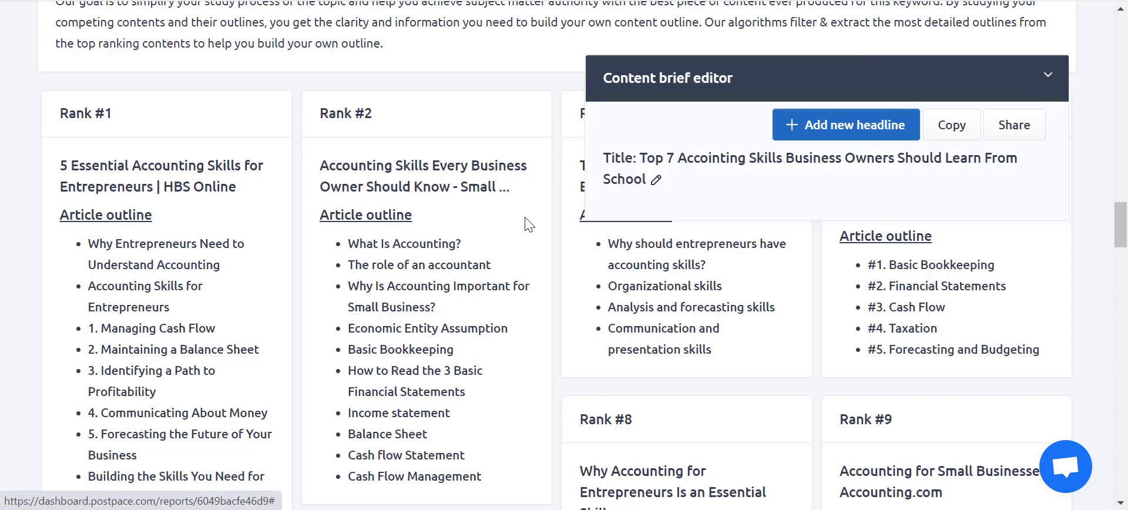
{"action": "left_click", "coordinate": [198, 249]}
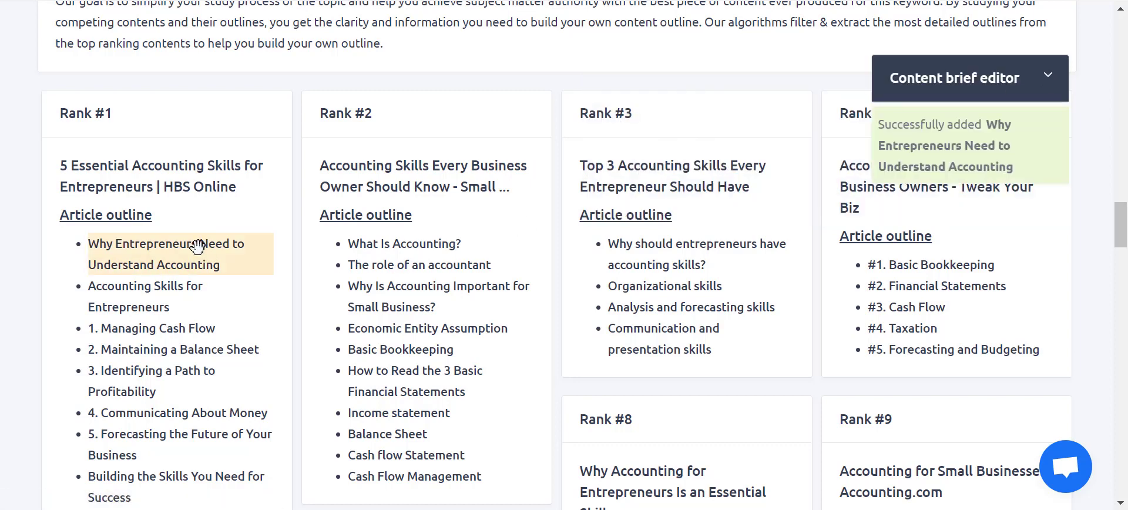
{"action": "left_click", "coordinate": [1049, 76]}
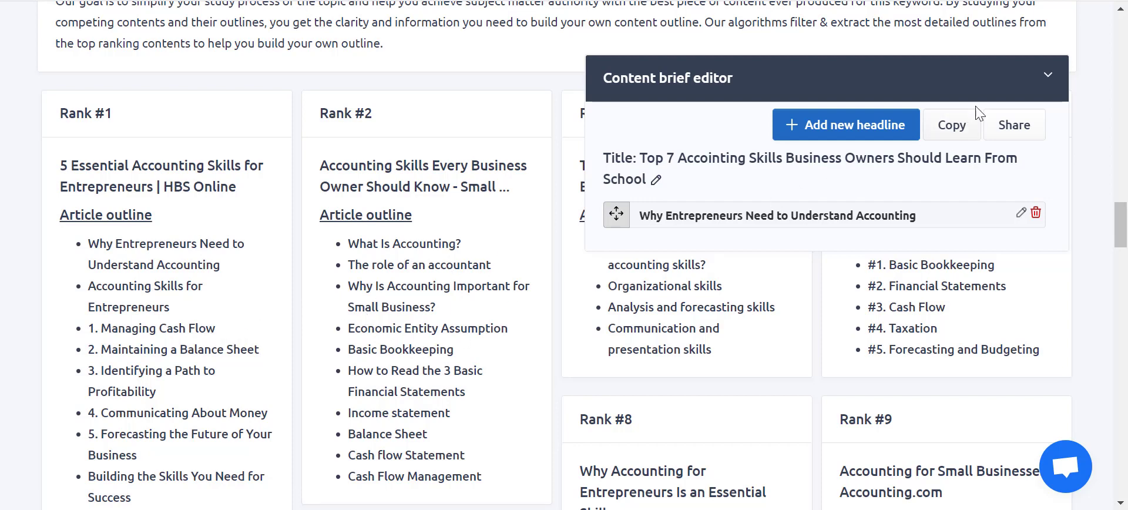
- Add 'Why should entrepreneurs have accounting skills?' and 'Why Is Accounting Important for Small Business?' headlines
{"action": "left_click", "coordinate": [1044, 75]}
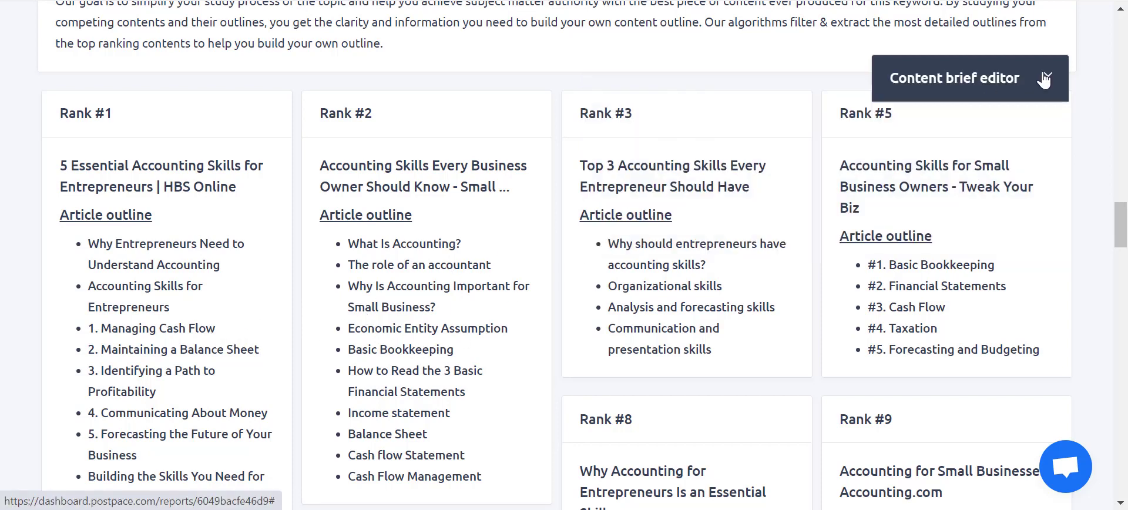
{"action": "left_click", "coordinate": [689, 249]}
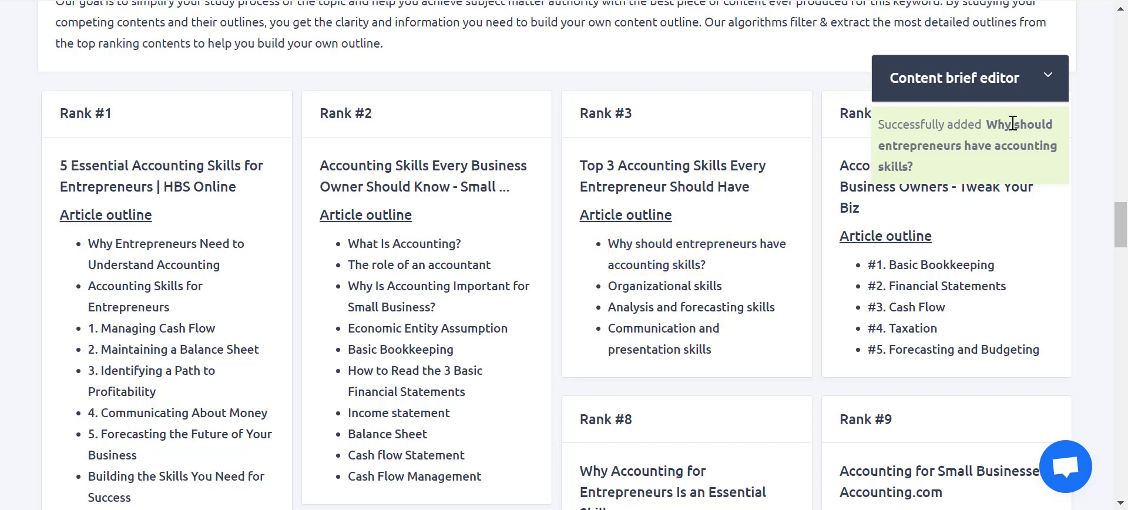
{"action": "left_click", "coordinate": [489, 303]}
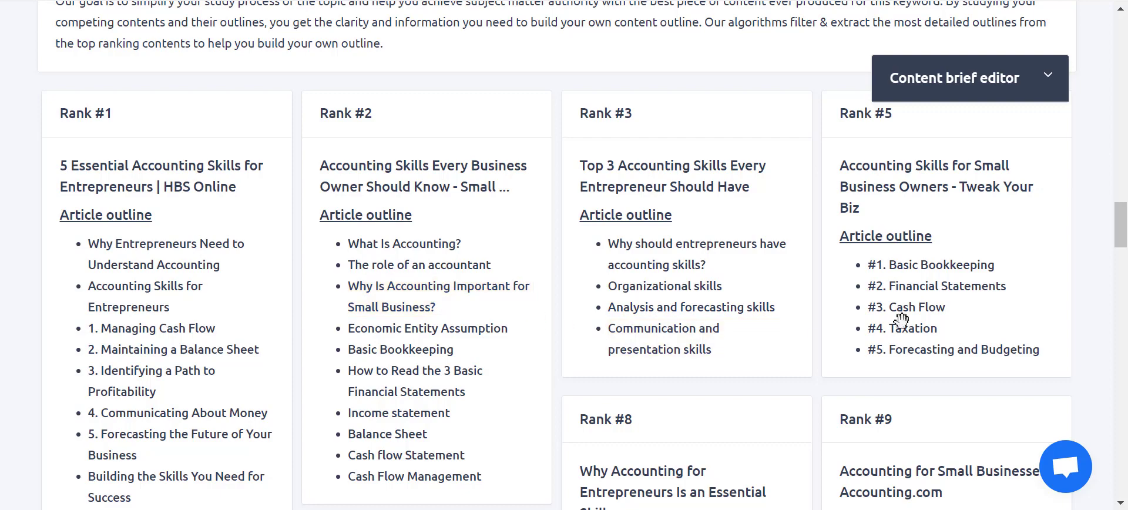
- Scroll the report back up to the Rank #1–#5 competitor outline cards
{"action": "scroll", "coordinate": [950, 349], "scroll_direction": "down", "scroll_amount": 2}
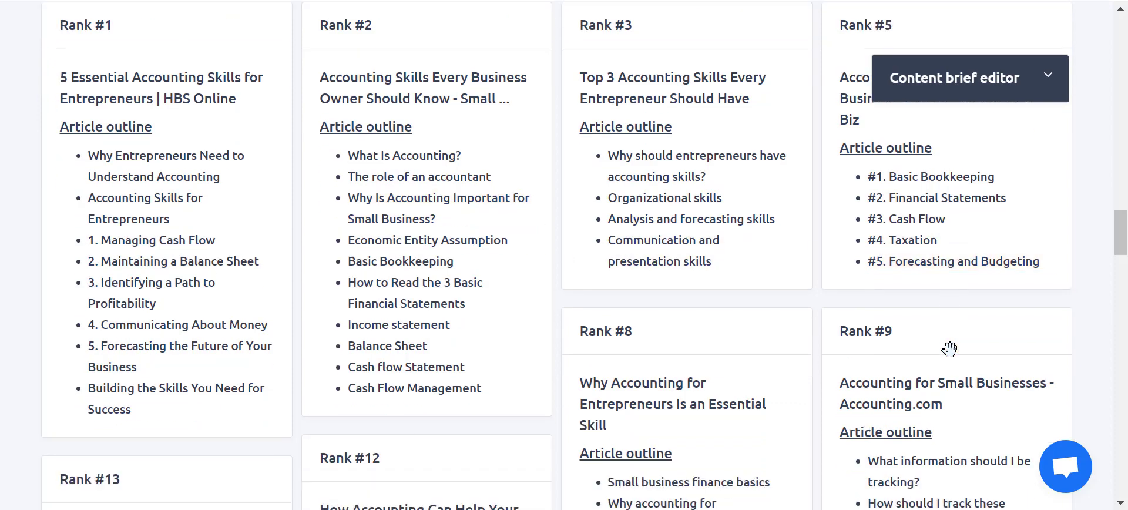
{"action": "scroll", "coordinate": [940, 358], "scroll_direction": "down", "scroll_amount": 3}
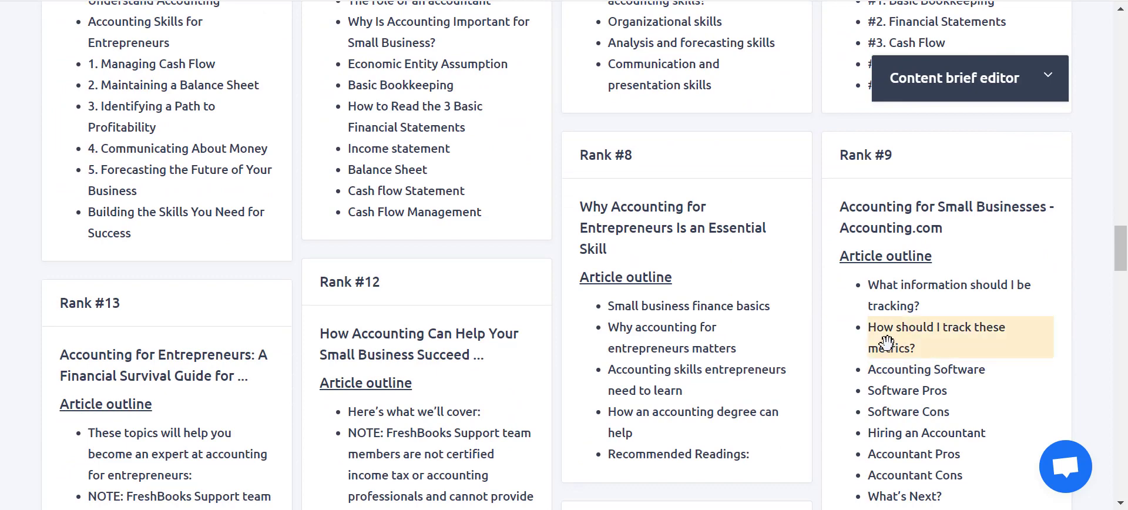
{"action": "scroll", "coordinate": [881, 355], "scroll_direction": "up", "scroll_amount": 5}
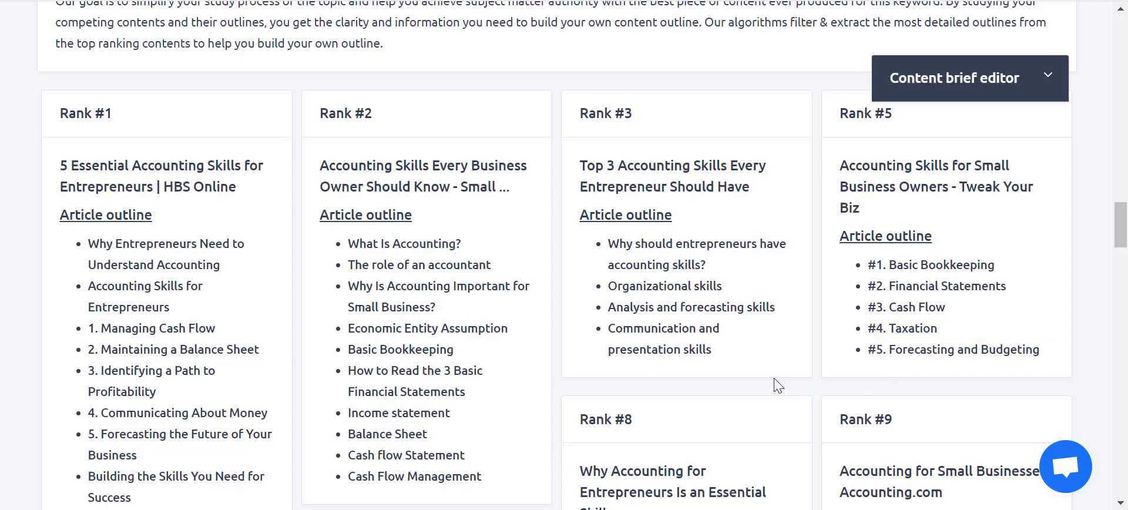
{"action": "scroll", "coordinate": [774, 384], "scroll_direction": "down", "scroll_amount": 3}
{"action": "scroll", "coordinate": [777, 386], "scroll_direction": "down", "scroll_amount": 5}
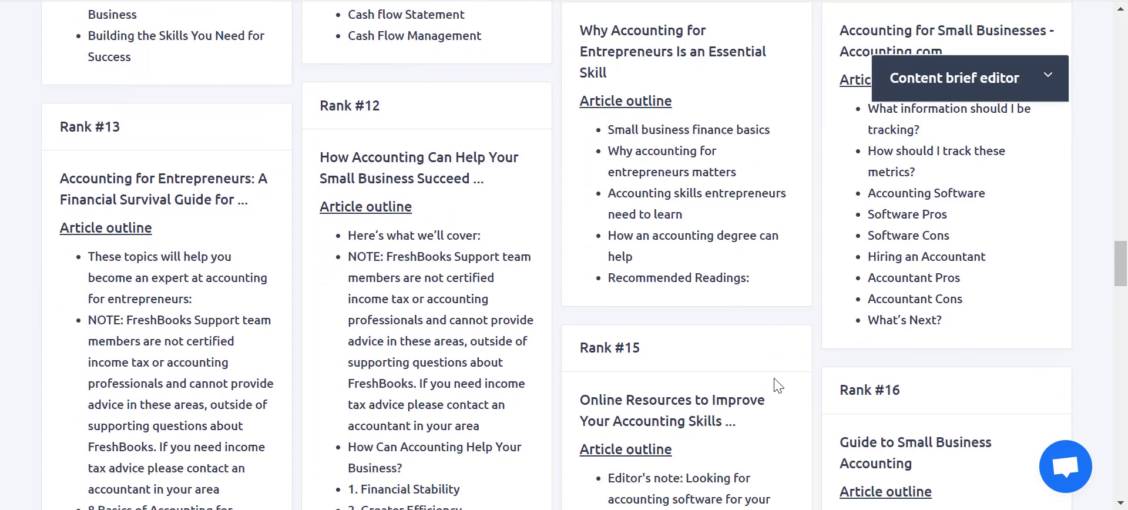
{"action": "scroll", "coordinate": [775, 379], "scroll_direction": "down", "scroll_amount": 3}
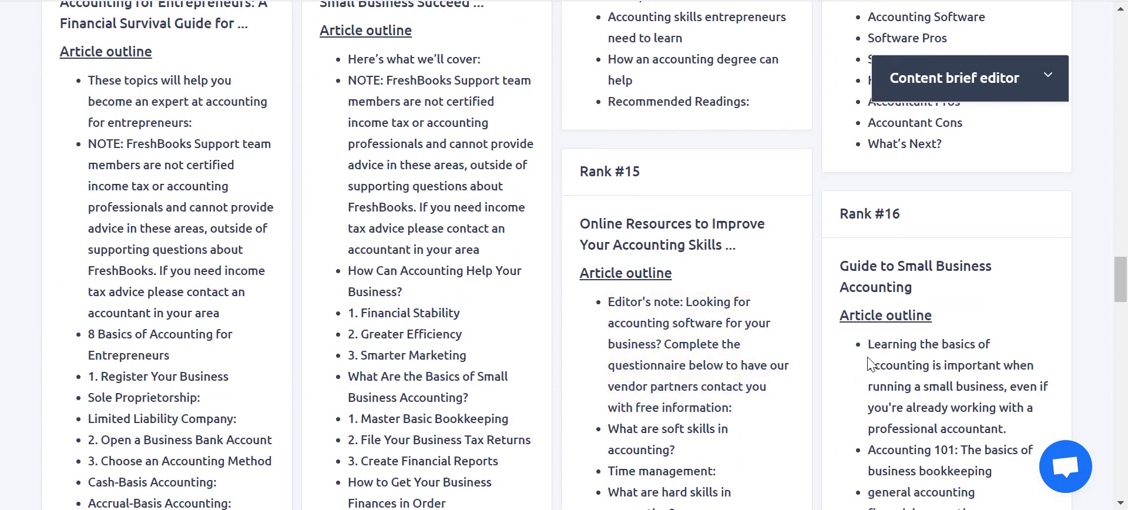
{"action": "scroll", "coordinate": [870, 364], "scroll_direction": "down", "scroll_amount": 3}
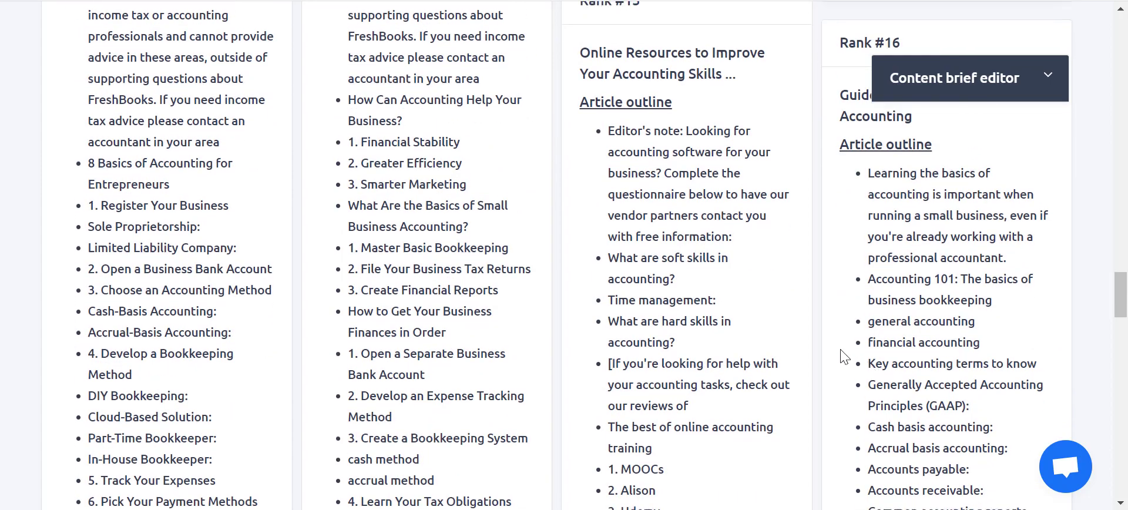
{"action": "scroll", "coordinate": [846, 355], "scroll_direction": "up", "scroll_amount": 9}
{"action": "scroll", "coordinate": [846, 350], "scroll_direction": "up", "scroll_amount": 5}
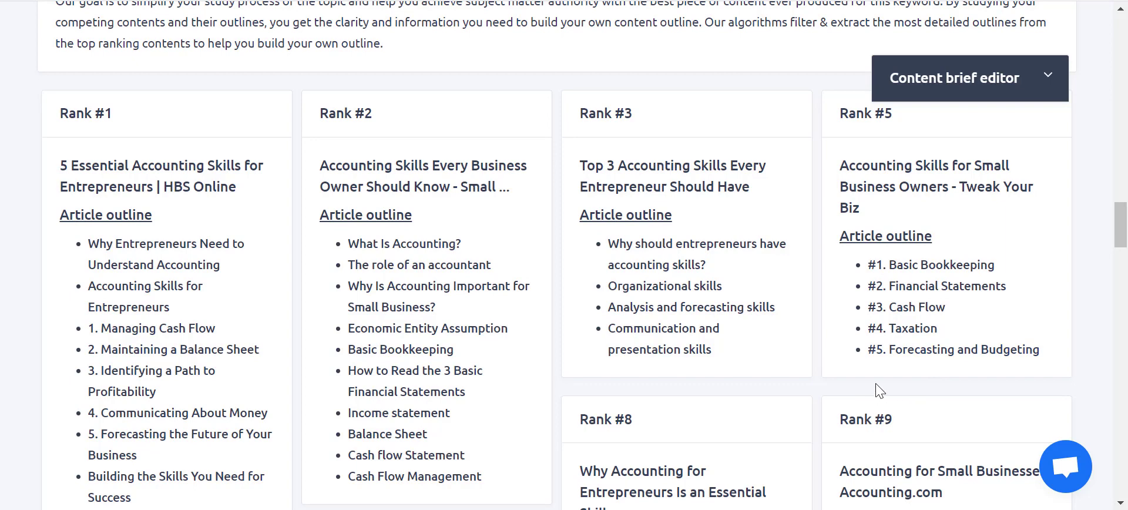
- Add 'How to Read the 3 Basic Financial Statements', 'Income statement', 'Balance Sheet' and 'Cash Flow Management'
{"action": "left_click", "coordinate": [459, 386]}
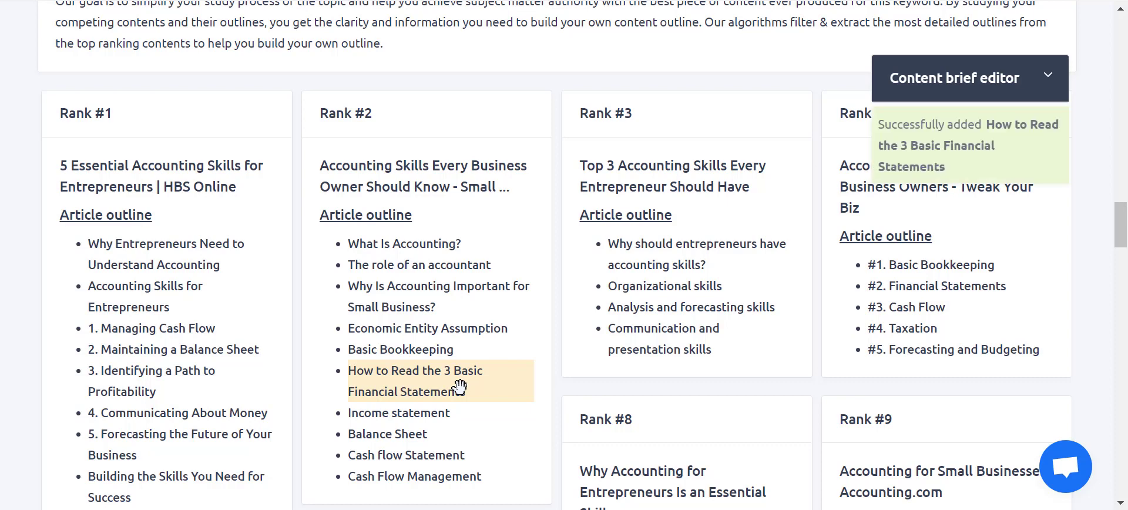
{"action": "scroll", "coordinate": [496, 318], "scroll_direction": "down", "scroll_amount": 3}
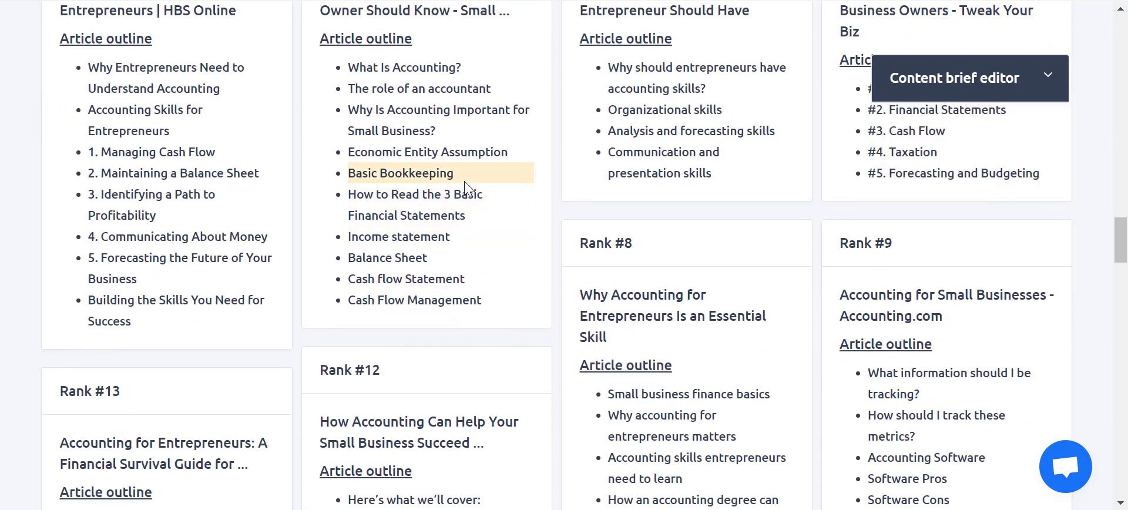
{"action": "left_click", "coordinate": [429, 237]}
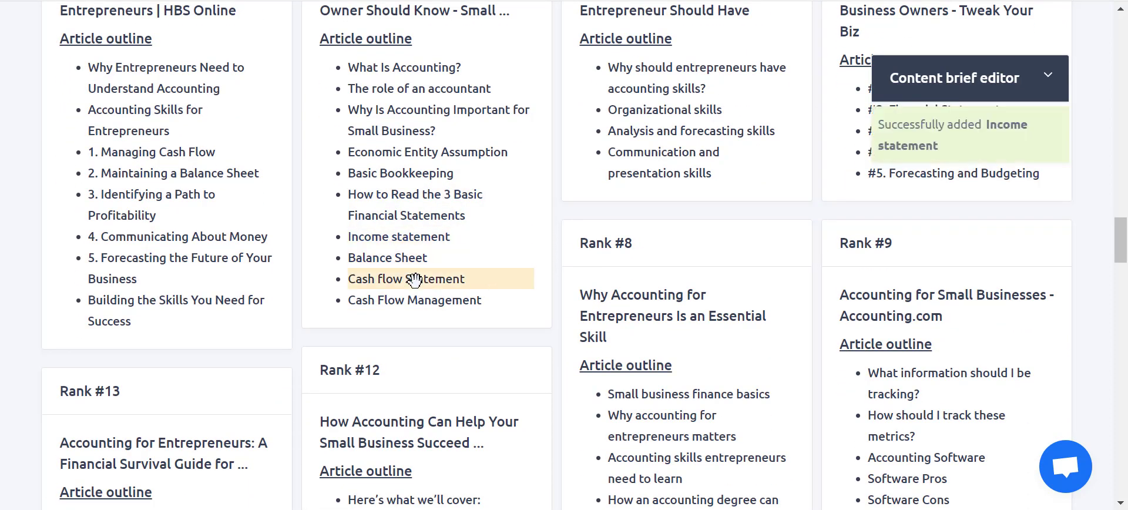
{"action": "left_click", "coordinate": [411, 258]}
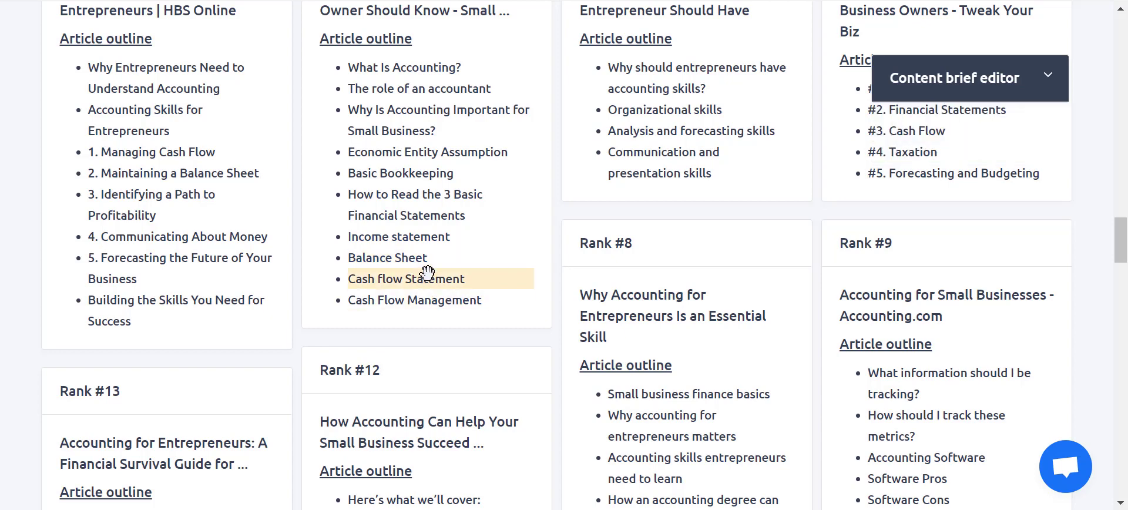
{"action": "left_click", "coordinate": [436, 293]}
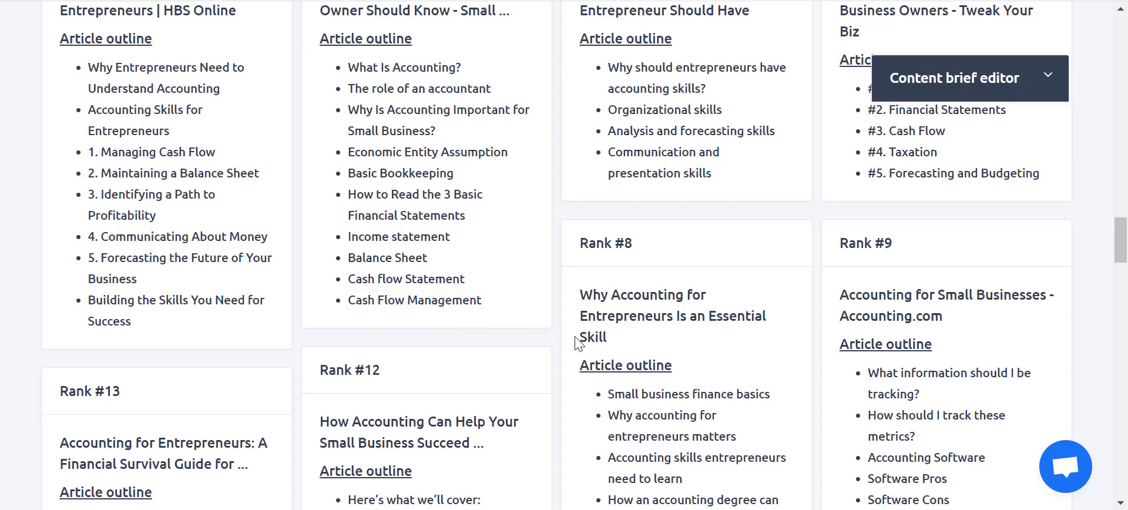
- Scroll down past the Rank #13–#20 outlines toward the Questions to answer table
{"action": "scroll", "coordinate": [647, 328], "scroll_direction": "down", "scroll_amount": 2}
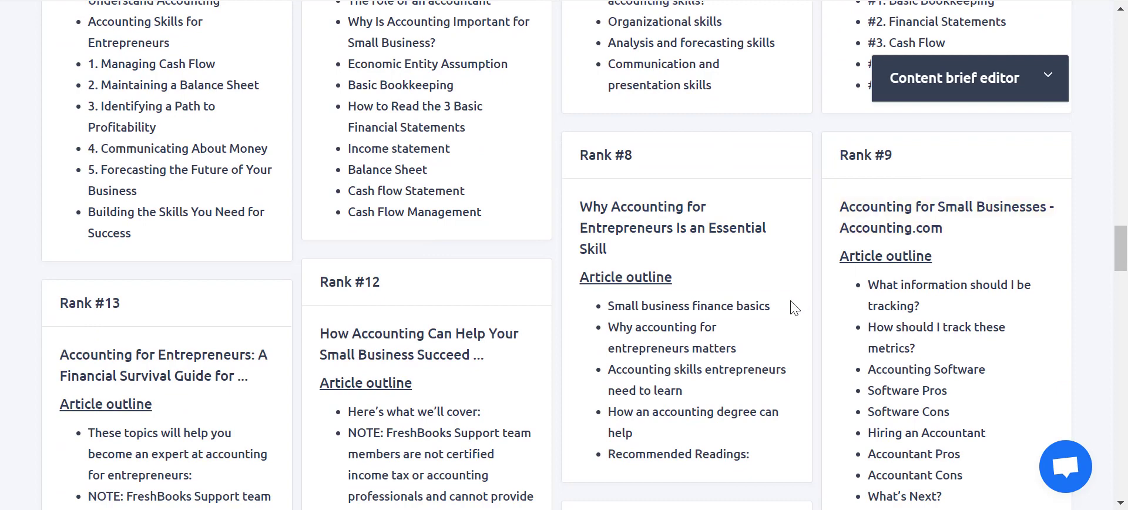
{"action": "scroll", "coordinate": [773, 304], "scroll_direction": "down", "scroll_amount": 3}
{"action": "scroll", "coordinate": [779, 305], "scroll_direction": "down", "scroll_amount": 3}
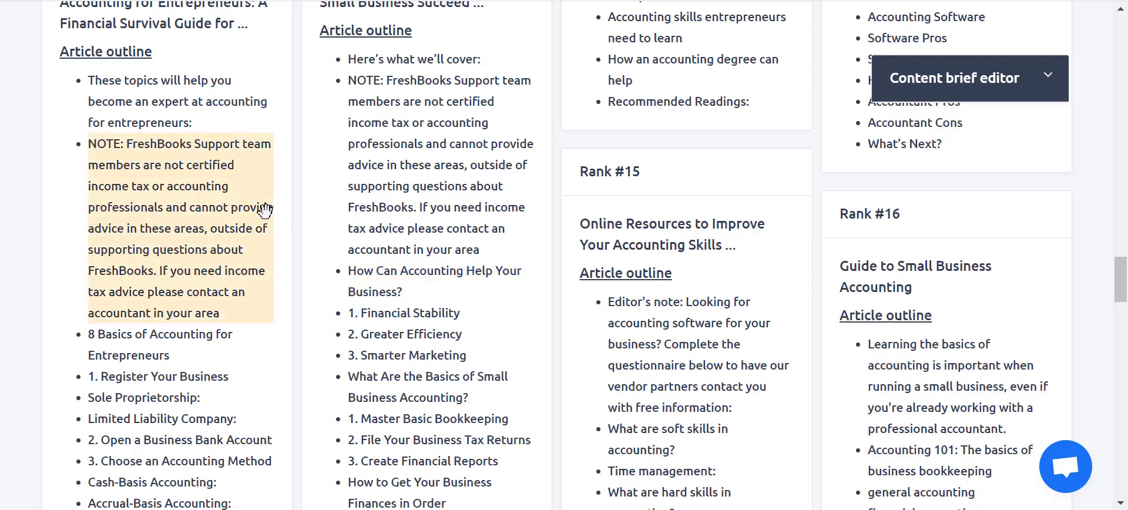
{"action": "scroll", "coordinate": [262, 238], "scroll_direction": "down", "scroll_amount": 10}
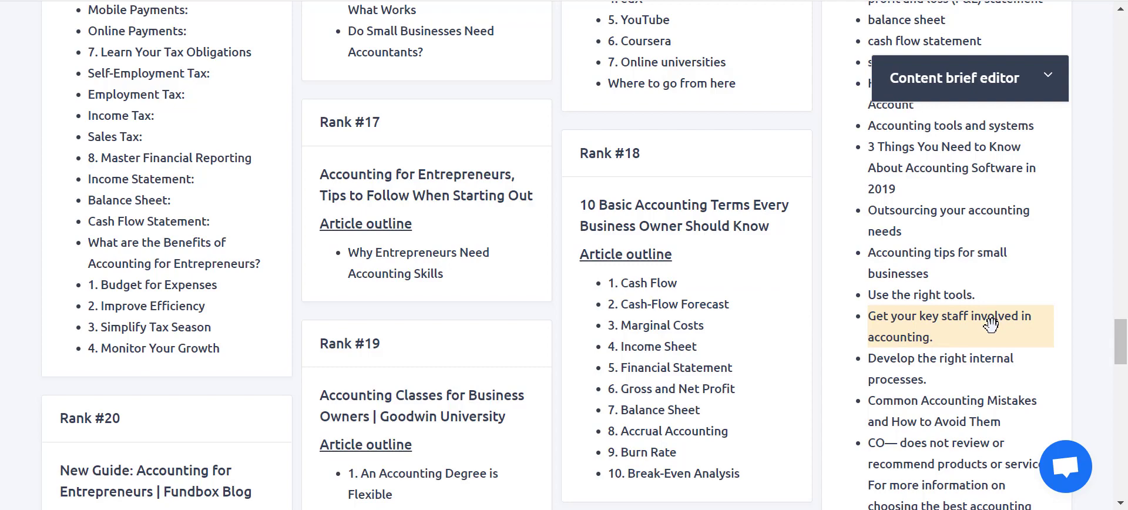
{"action": "scroll", "coordinate": [987, 320], "scroll_direction": "down", "scroll_amount": 5}
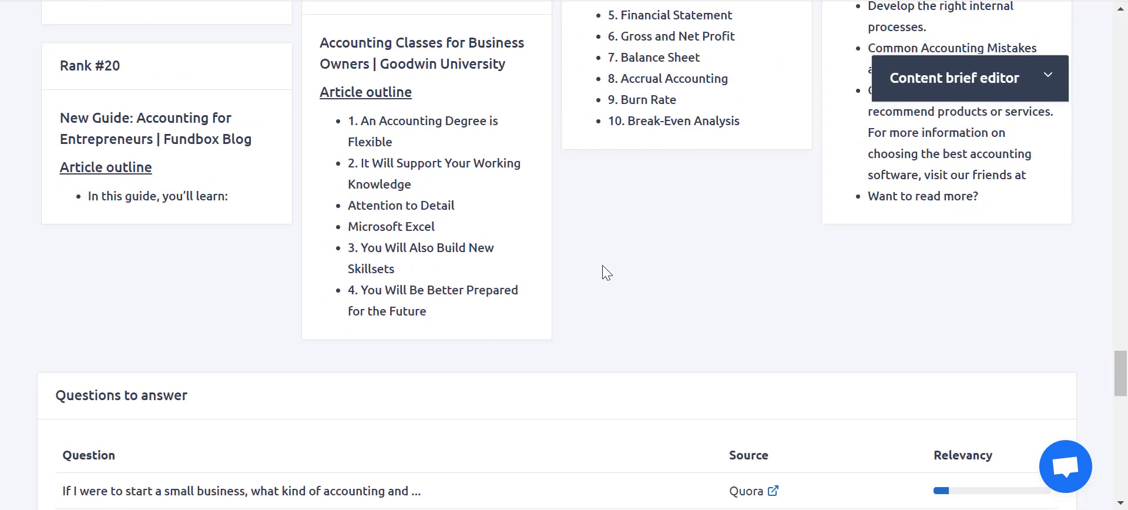
- Add Quora questions on finance knowledge, small business owners, financial advantage and needing a startup accountant
{"action": "scroll", "coordinate": [587, 267], "scroll_direction": "down", "scroll_amount": 4}
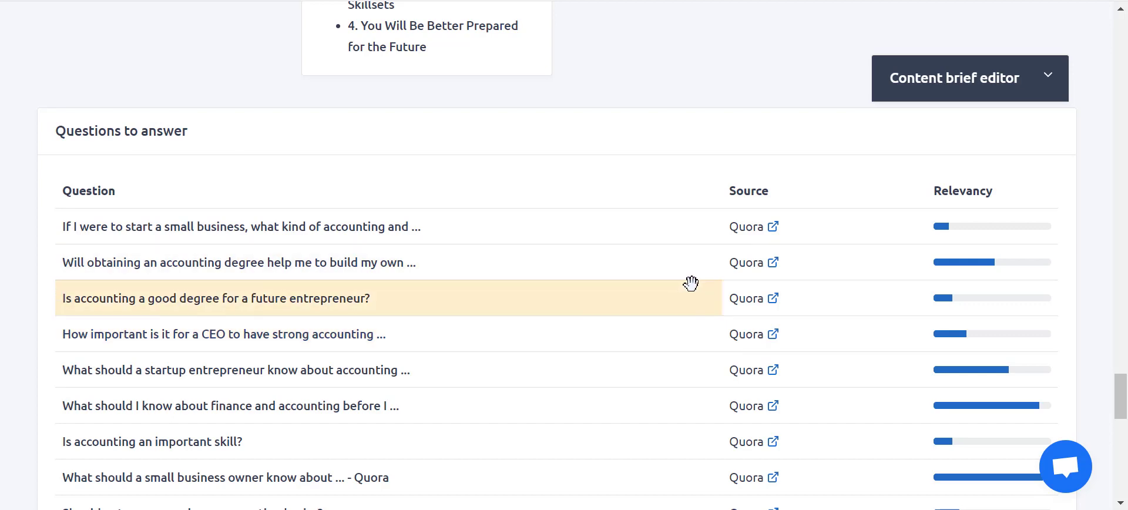
{"action": "scroll", "coordinate": [690, 287], "scroll_direction": "down", "scroll_amount": 2}
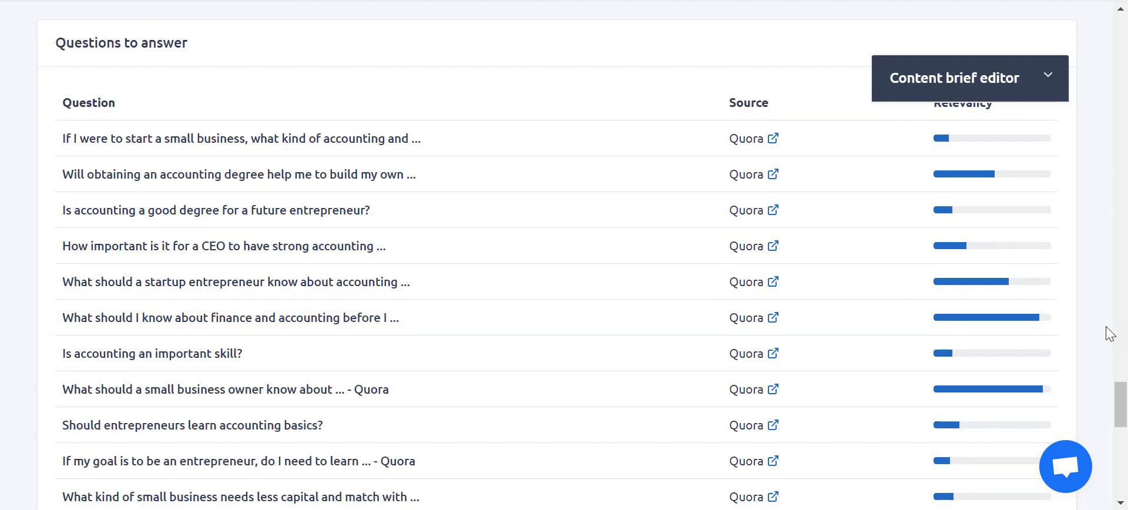
{"action": "left_click", "coordinate": [357, 322]}
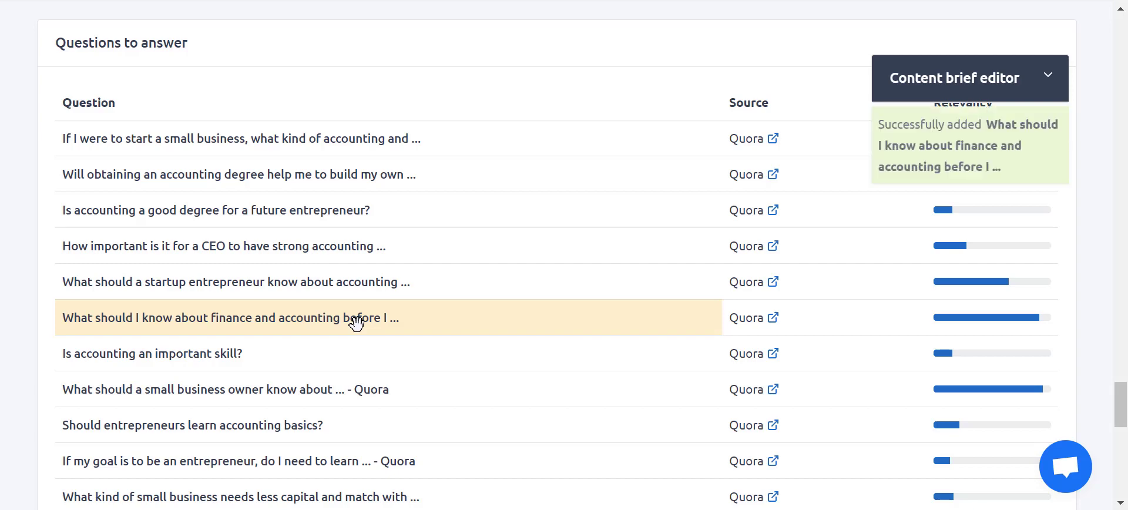
{"action": "scroll", "coordinate": [581, 352], "scroll_direction": "down", "scroll_amount": 3}
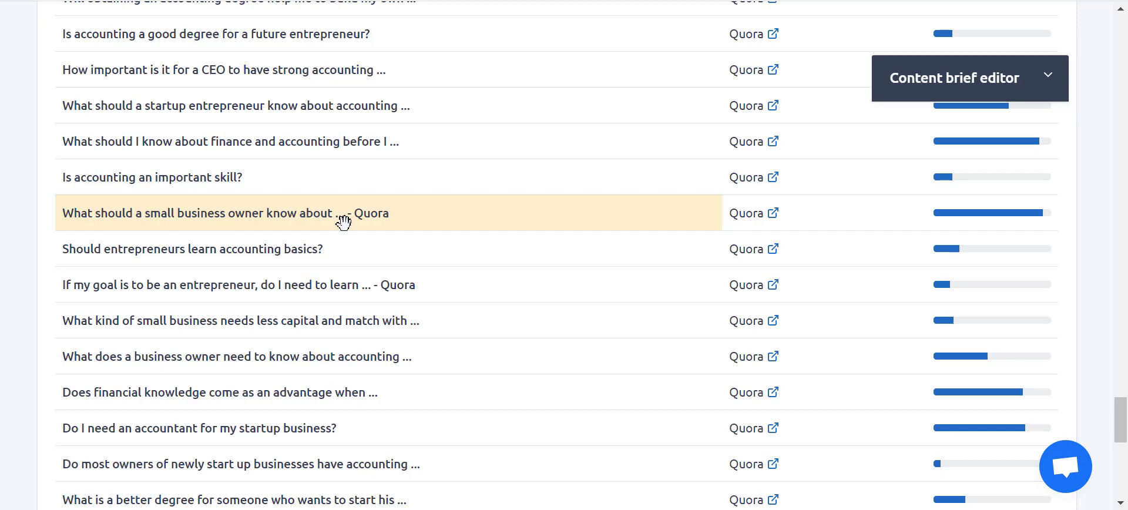
{"action": "left_click", "coordinate": [344, 221]}
{"action": "scroll", "coordinate": [616, 326], "scroll_direction": "down", "scroll_amount": 3}
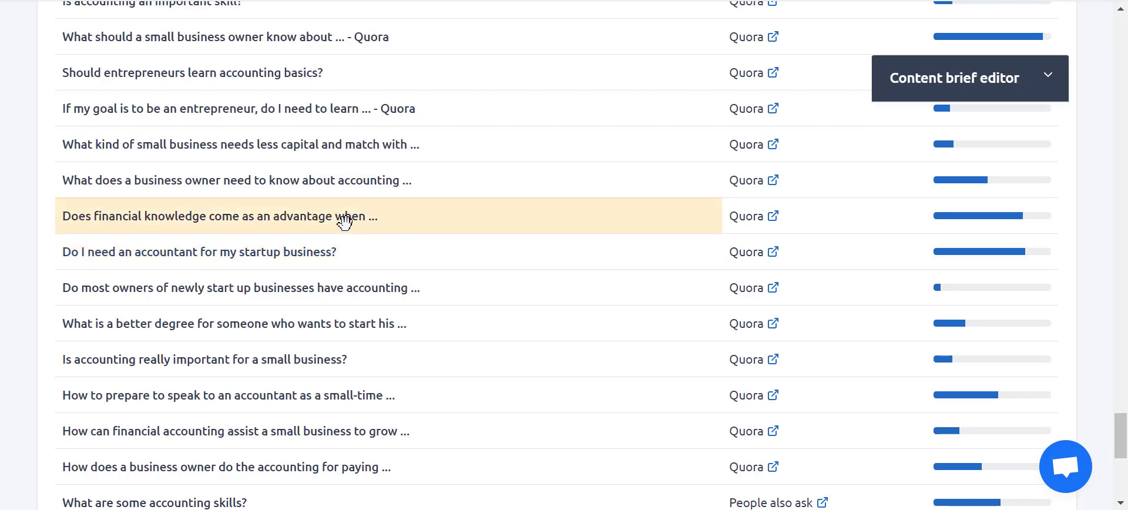
{"action": "left_click", "coordinate": [343, 221]}
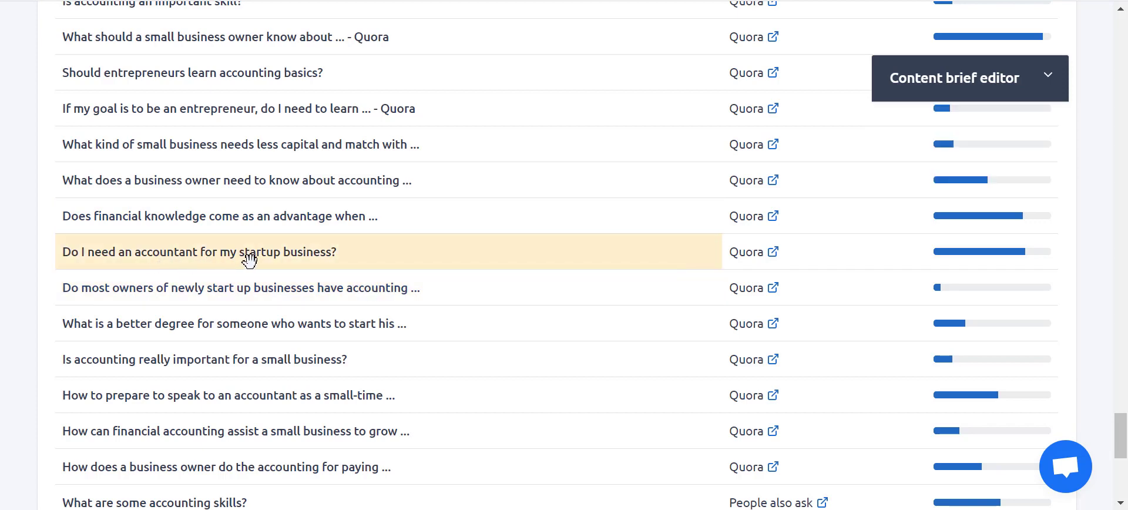
{"action": "left_click", "coordinate": [249, 259]}
{"action": "scroll", "coordinate": [470, 305], "scroll_direction": "down", "scroll_amount": 5}
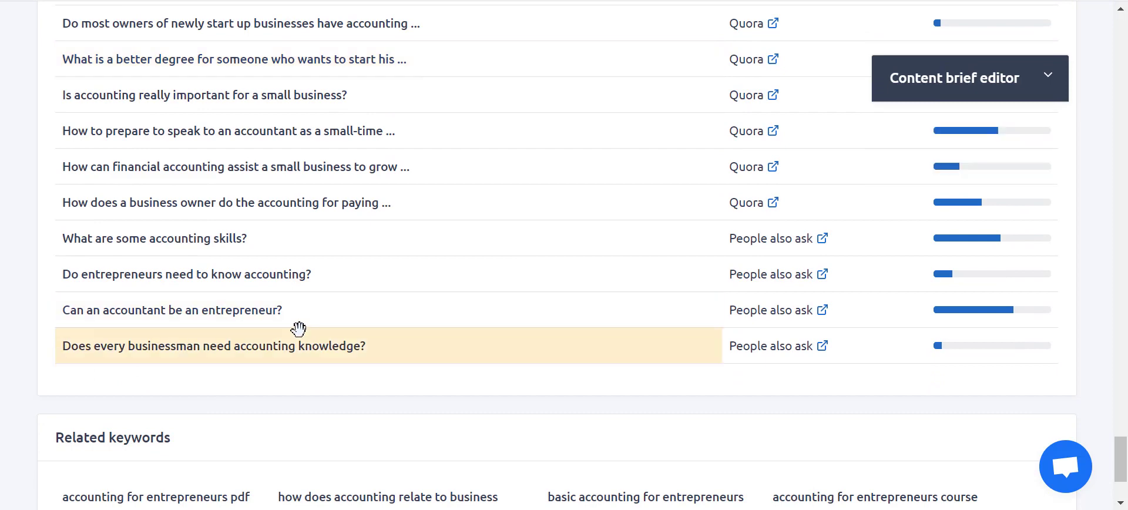
{"action": "scroll", "coordinate": [298, 328], "scroll_direction": "up", "scroll_amount": 3}
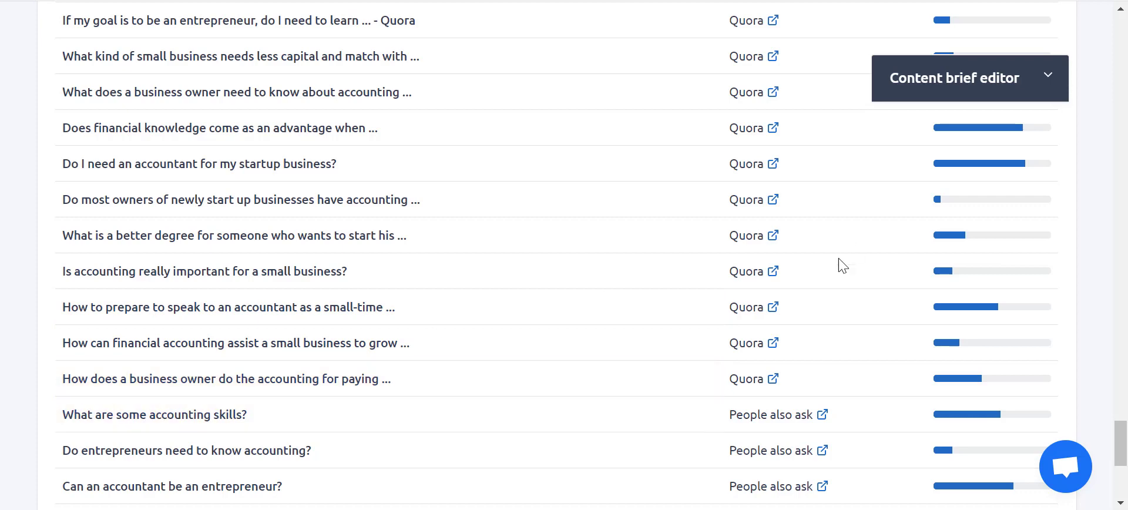
{"action": "scroll", "coordinate": [830, 284], "scroll_direction": "down", "scroll_amount": 5}
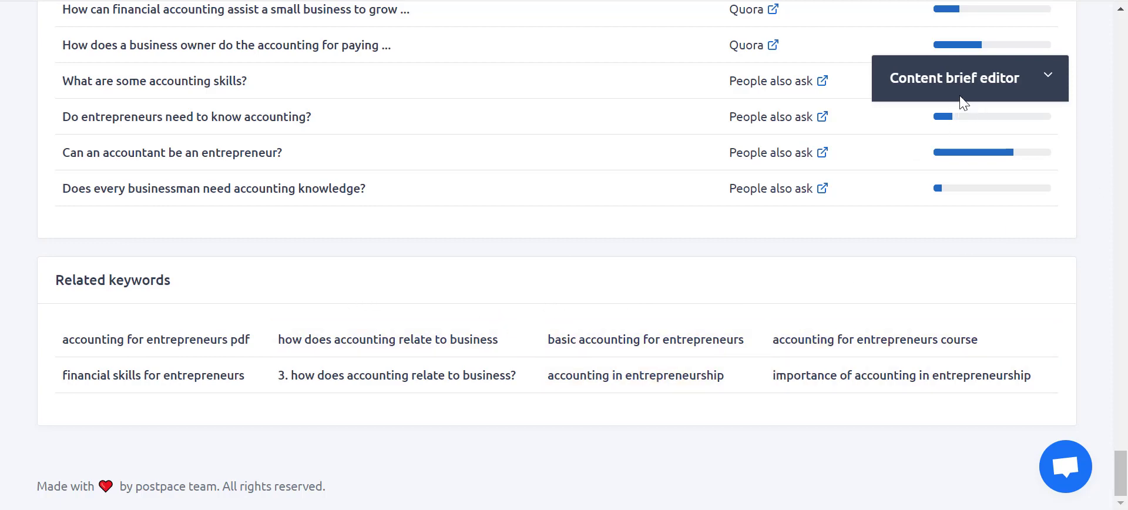
- Review the brief's headline list, then return to the Rank #1 HBS Online outline cards
{"action": "left_click", "coordinate": [1051, 79]}
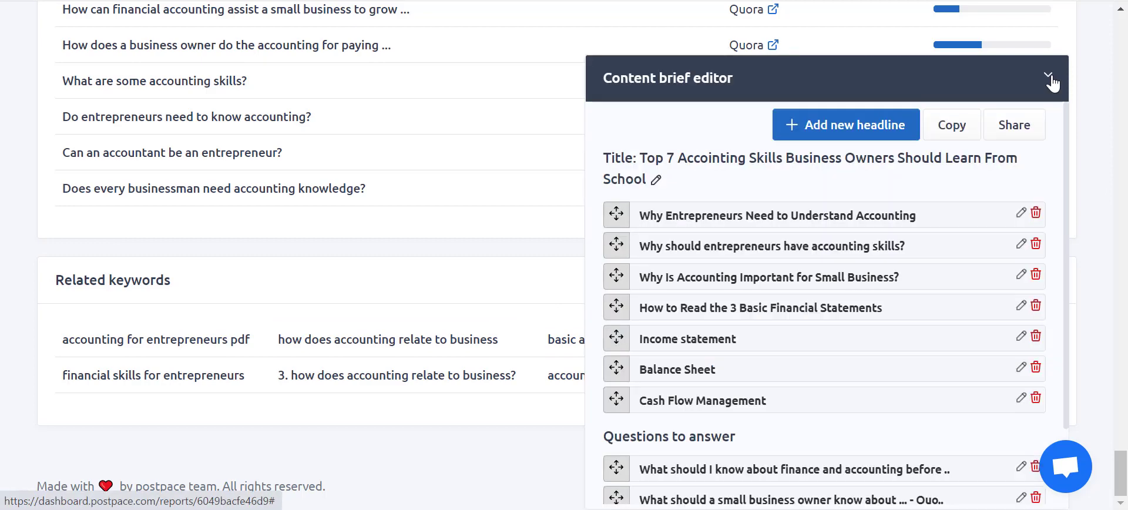
{"action": "scroll", "coordinate": [954, 225], "scroll_direction": "down", "scroll_amount": 2}
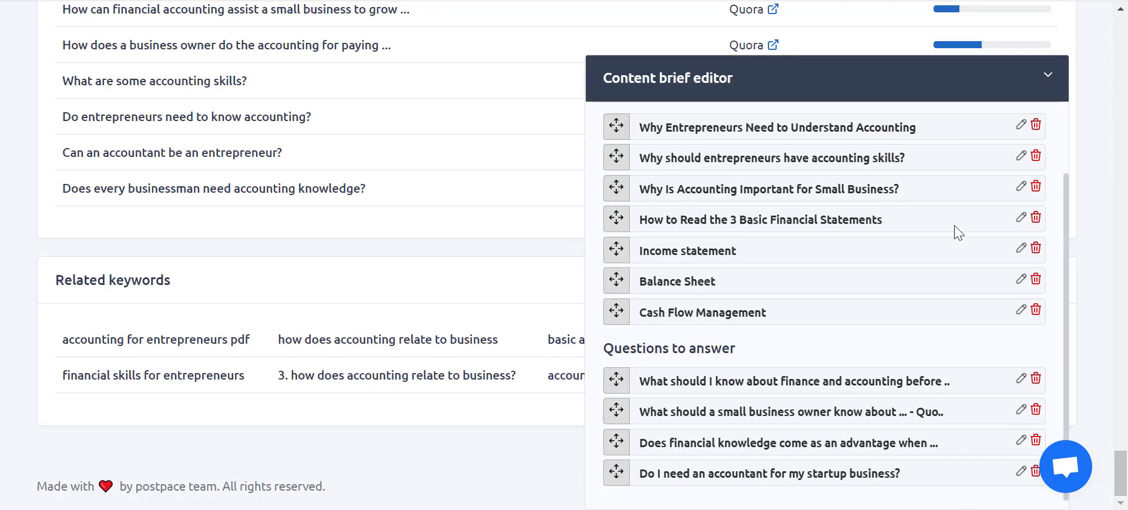
{"action": "scroll", "coordinate": [950, 233], "scroll_direction": "up", "scroll_amount": 2}
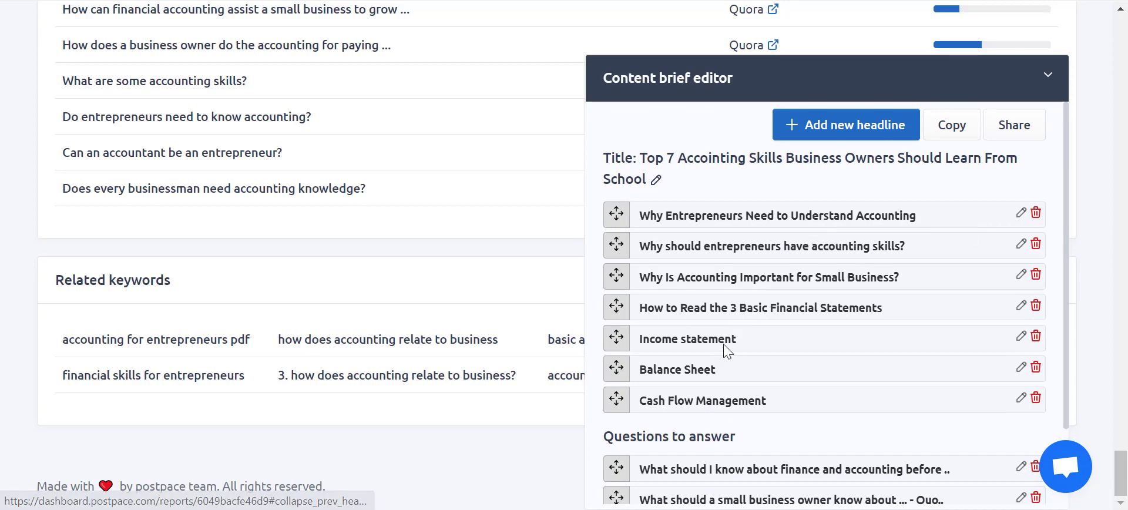
{"action": "left_click", "coordinate": [1045, 80]}
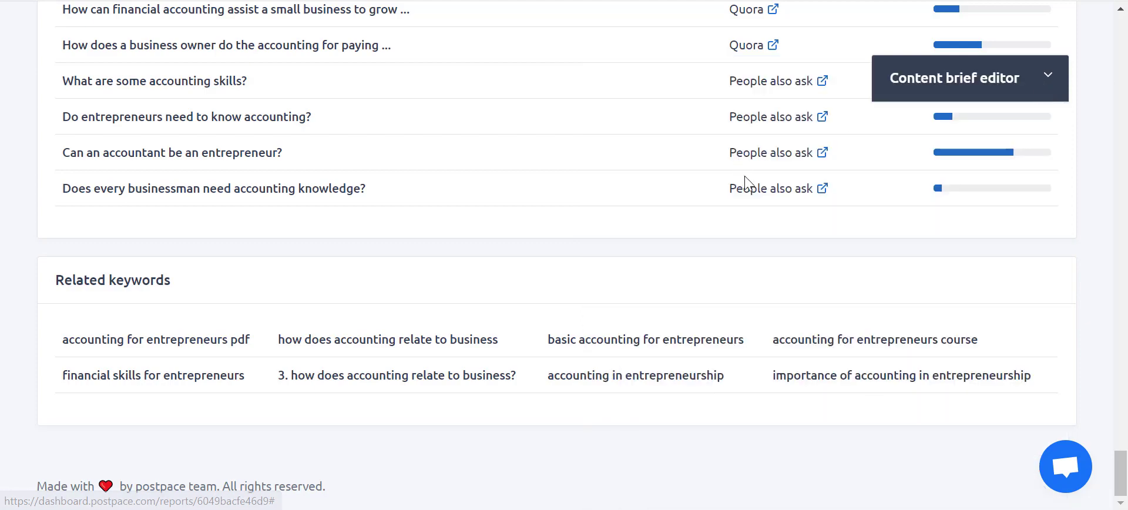
{"action": "scroll", "coordinate": [764, 228], "scroll_direction": "up", "scroll_amount": 15}
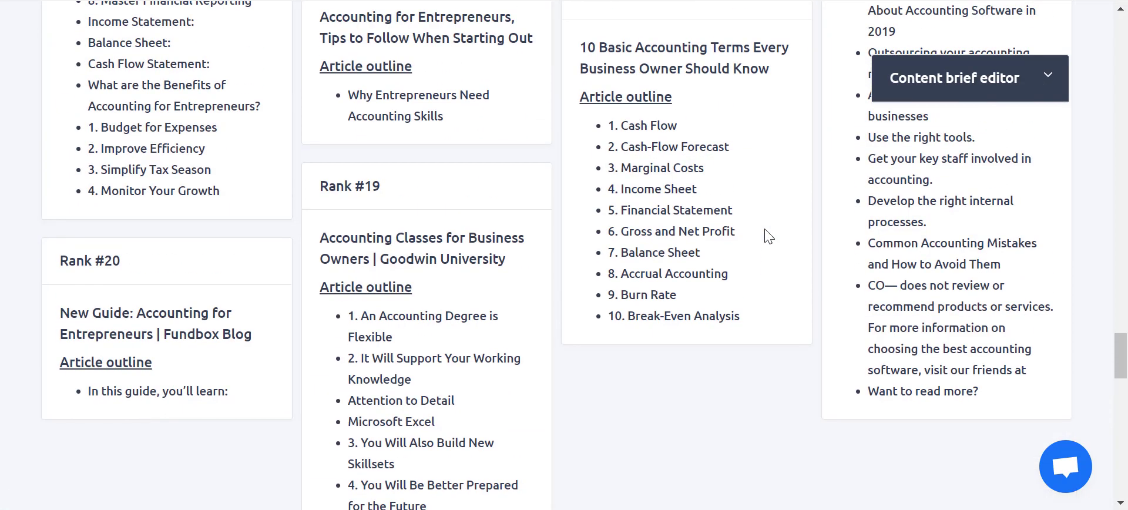
{"action": "scroll", "coordinate": [767, 236], "scroll_direction": "up", "scroll_amount": 6}
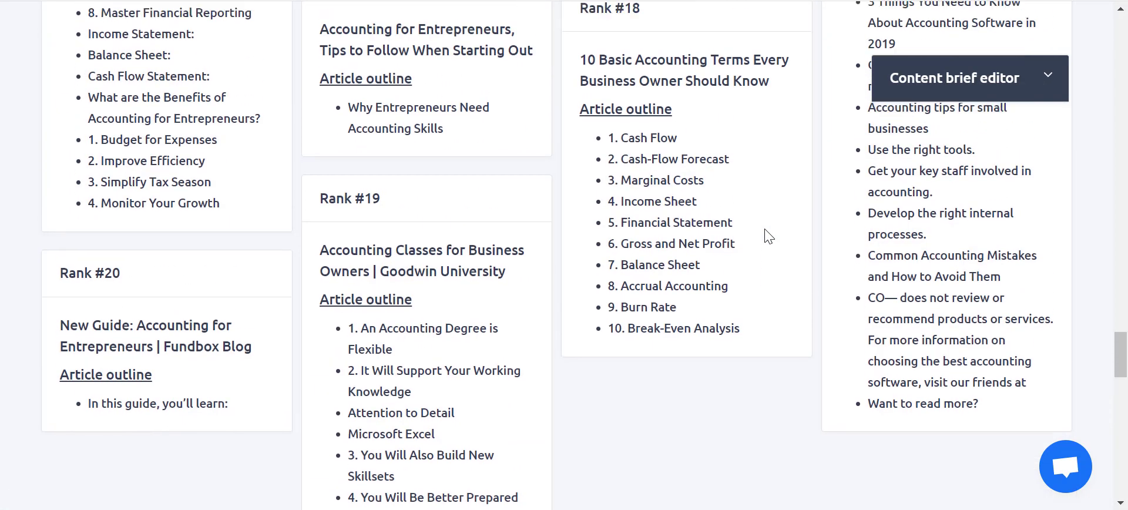
{"action": "scroll", "coordinate": [768, 236], "scroll_direction": "up", "scroll_amount": 6}
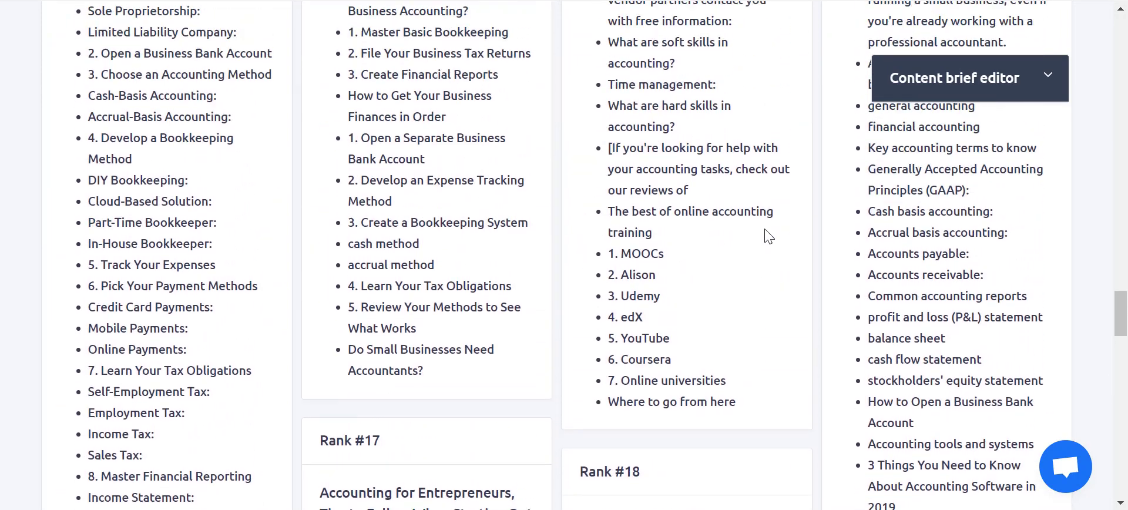
{"action": "scroll", "coordinate": [418, 238], "scroll_direction": "up", "scroll_amount": 10}
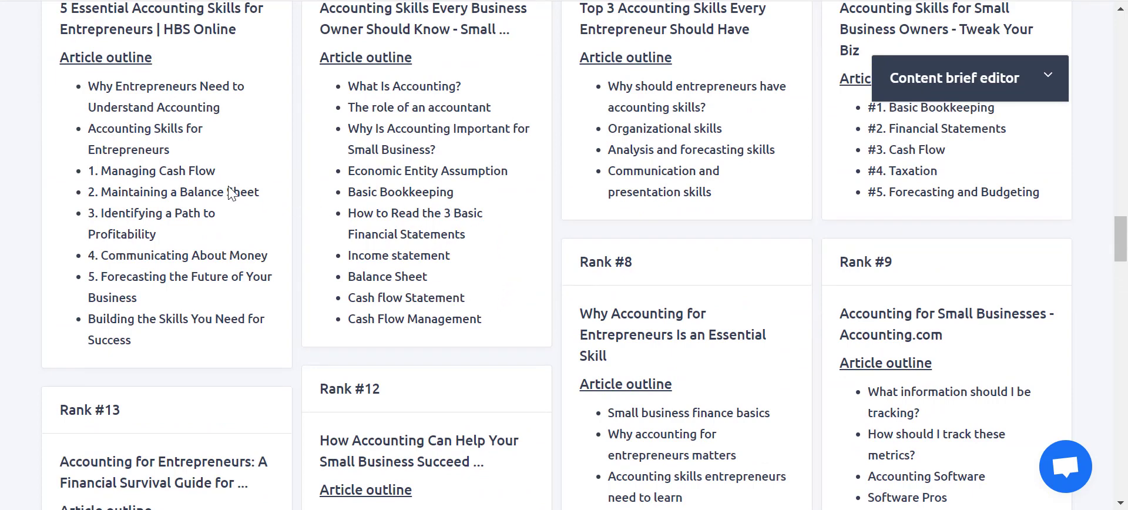
- Add HBS Online headlines 1, 2, 3 and 5, Managing Cash Flow through Forecasting the Future, to the brief
{"action": "double_click", "coordinate": [184, 172]}
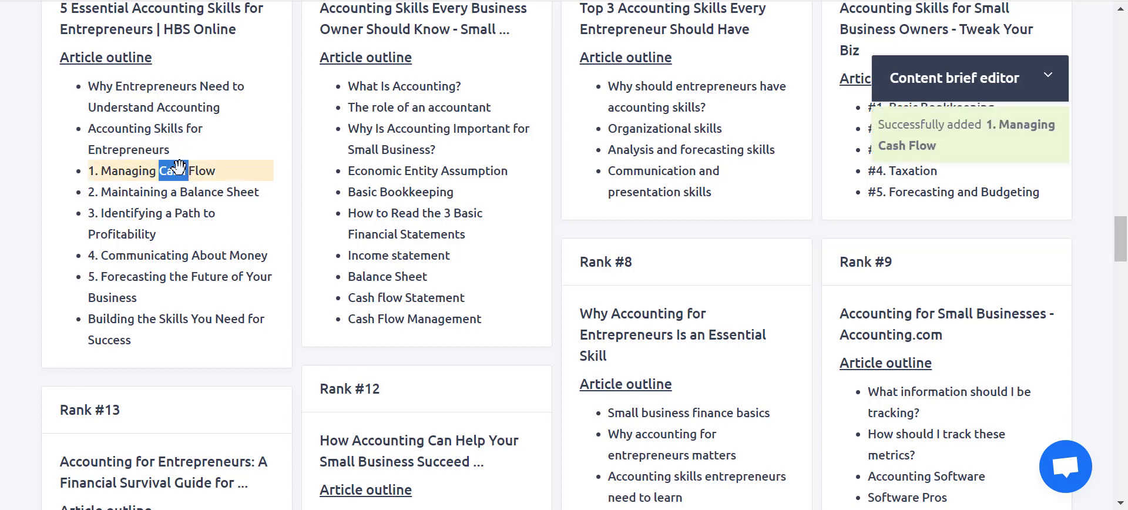
{"action": "double_click", "coordinate": [201, 192]}
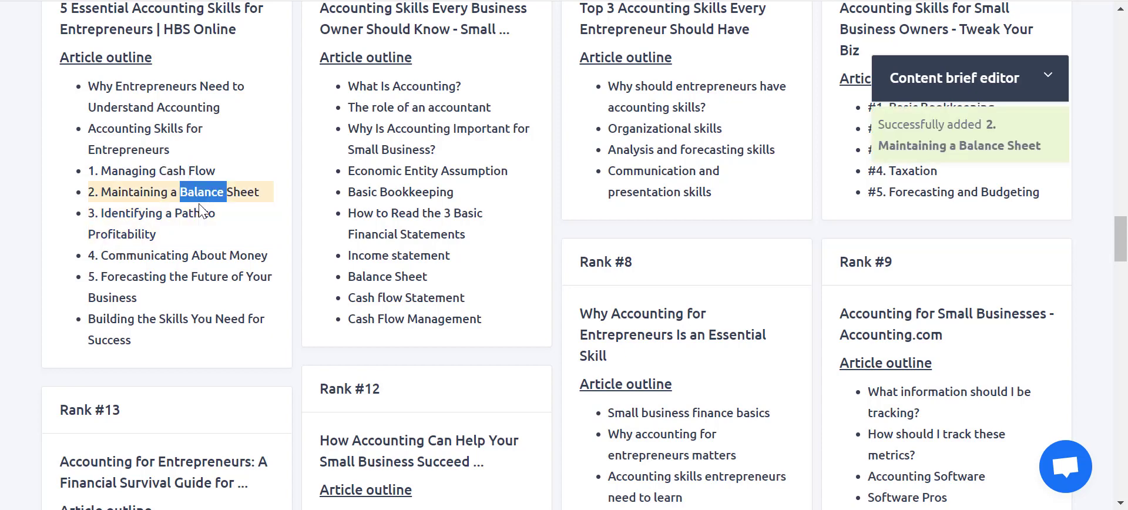
{"action": "triple_click", "coordinate": [160, 232]}
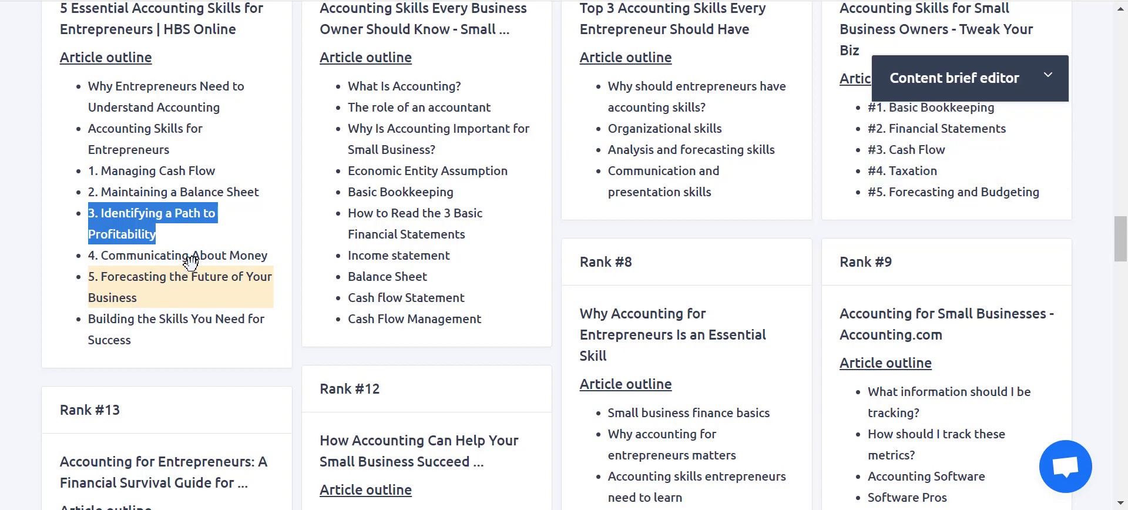
{"action": "double_click", "coordinate": [210, 276]}
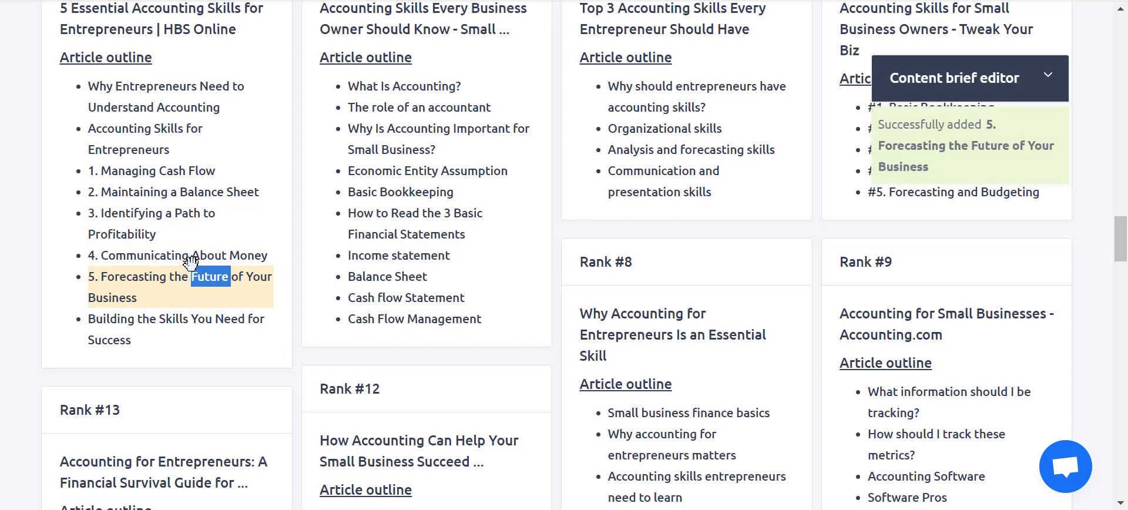
{"action": "left_click", "coordinate": [173, 286]}
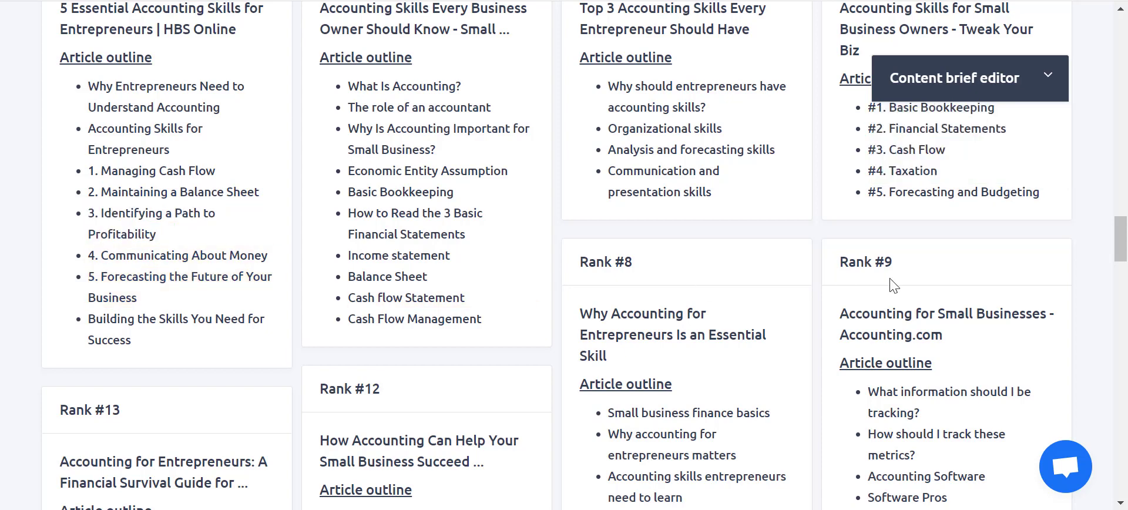
- Trash the three extra Forecasting the Future rows and two extra Identifying a Path to Profitability rows
{"action": "left_click", "coordinate": [1047, 82]}
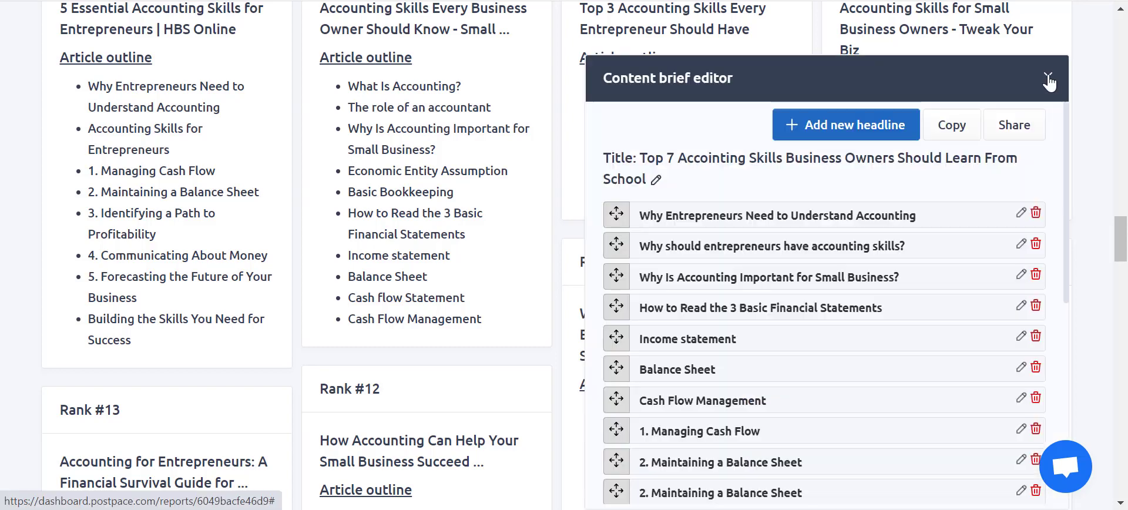
{"action": "scroll", "coordinate": [968, 235], "scroll_direction": "down", "scroll_amount": 5}
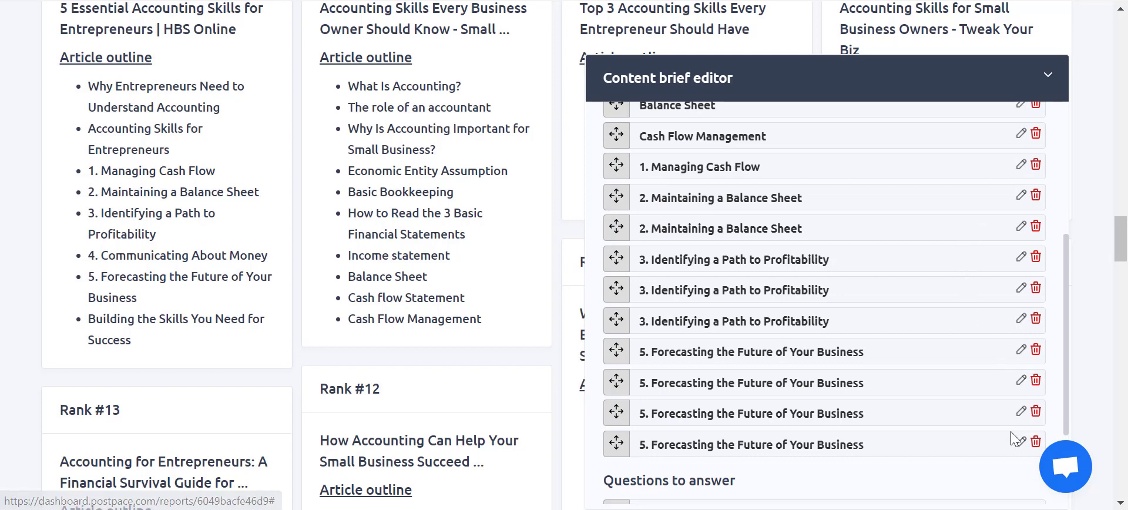
{"action": "scroll", "coordinate": [1007, 436], "scroll_direction": "down", "scroll_amount": 3}
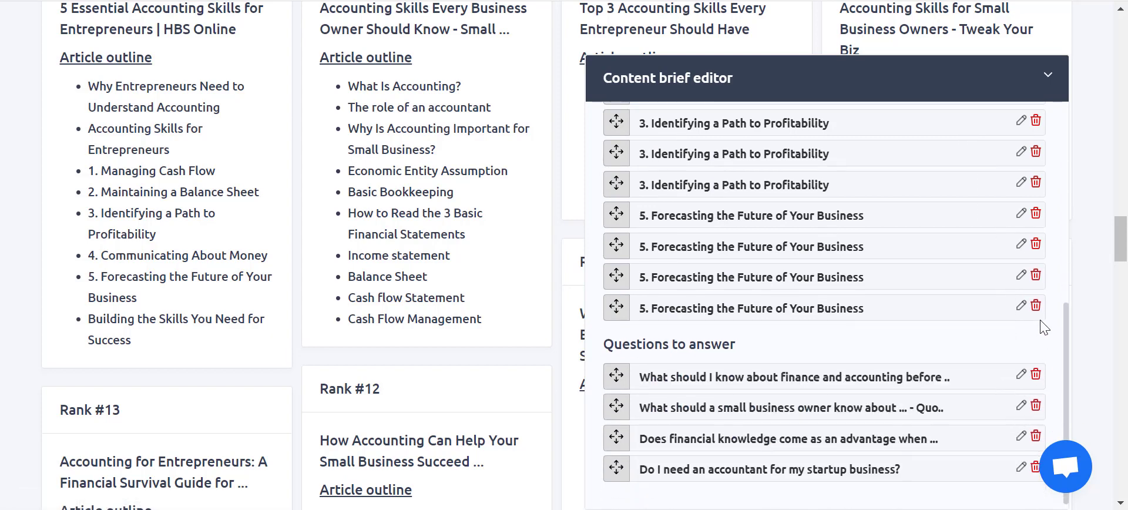
{"action": "left_click", "coordinate": [1035, 305]}
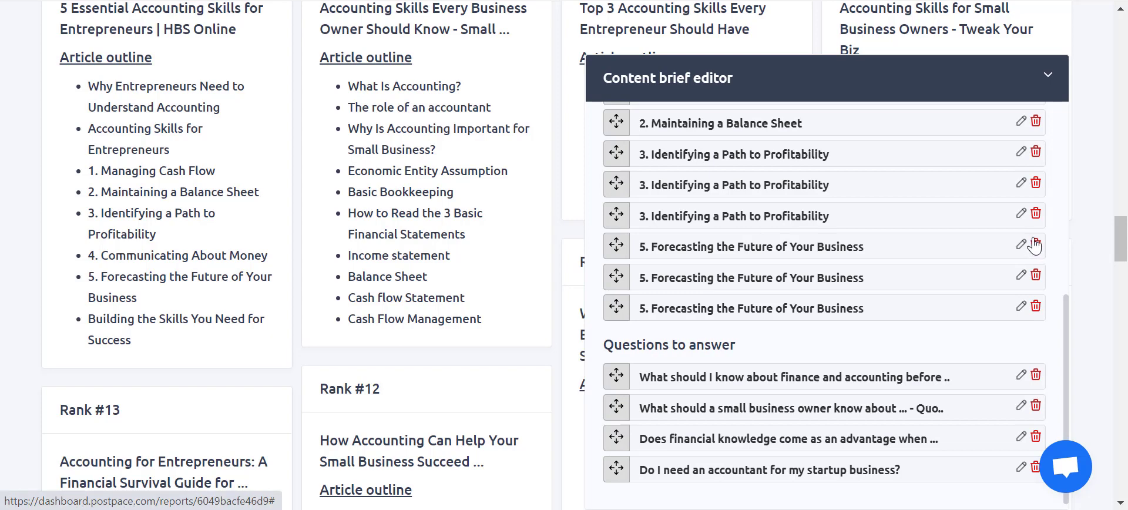
{"action": "left_click", "coordinate": [1035, 246]}
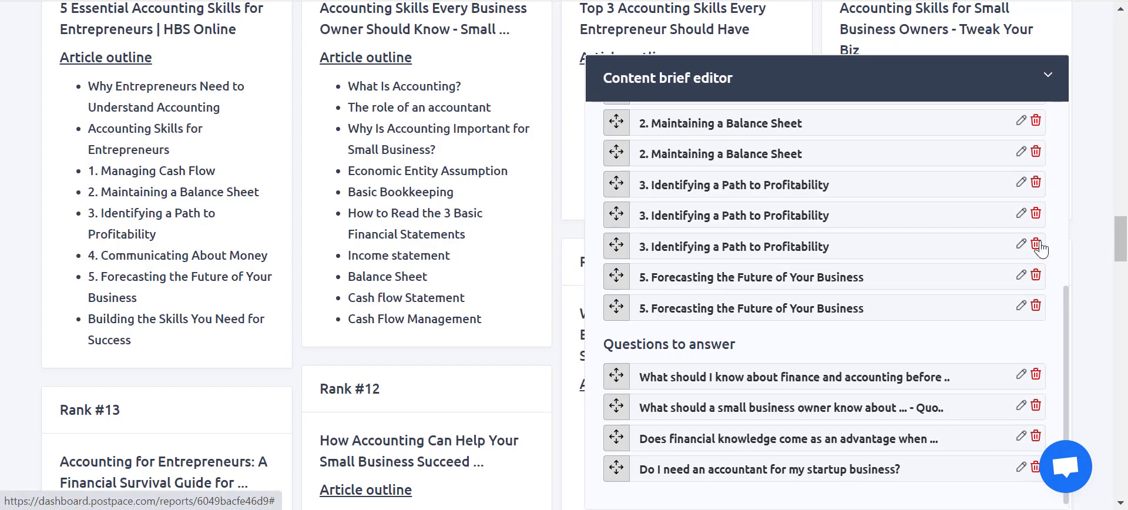
{"action": "left_click", "coordinate": [1035, 275]}
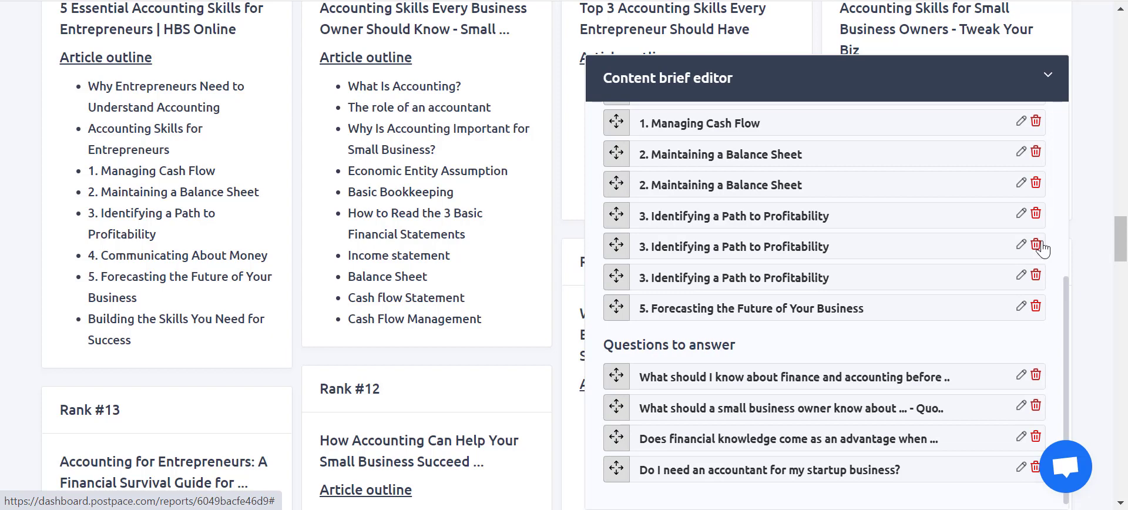
{"action": "left_click", "coordinate": [1036, 246]}
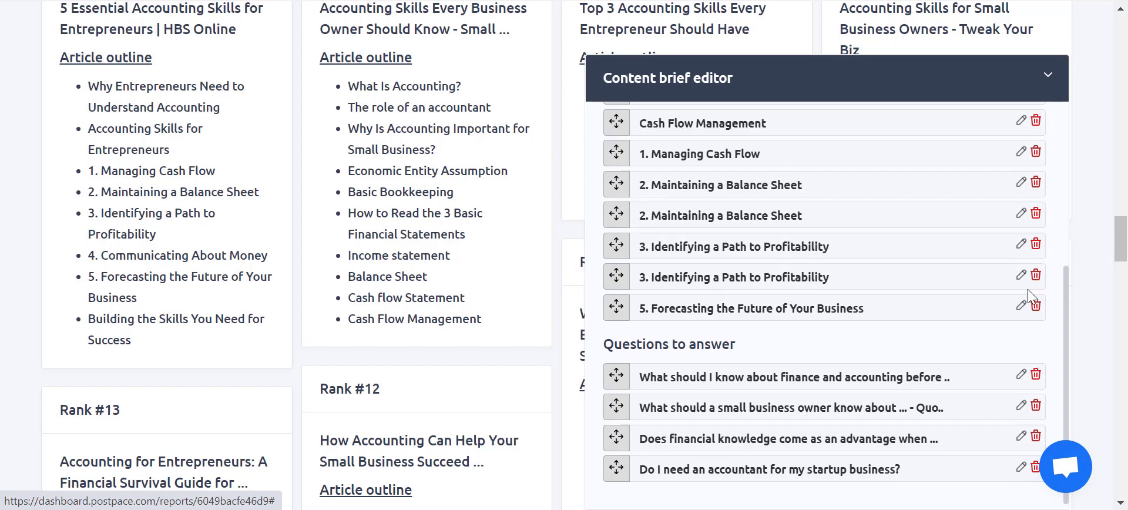
{"action": "left_click", "coordinate": [1035, 276]}
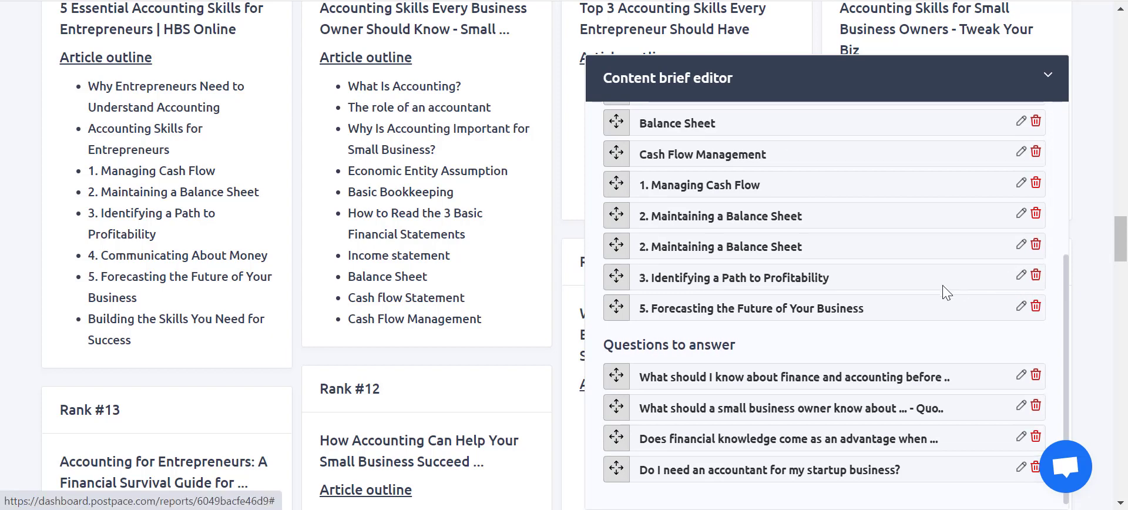
{"action": "scroll", "coordinate": [915, 270], "scroll_direction": "up", "scroll_amount": 5}
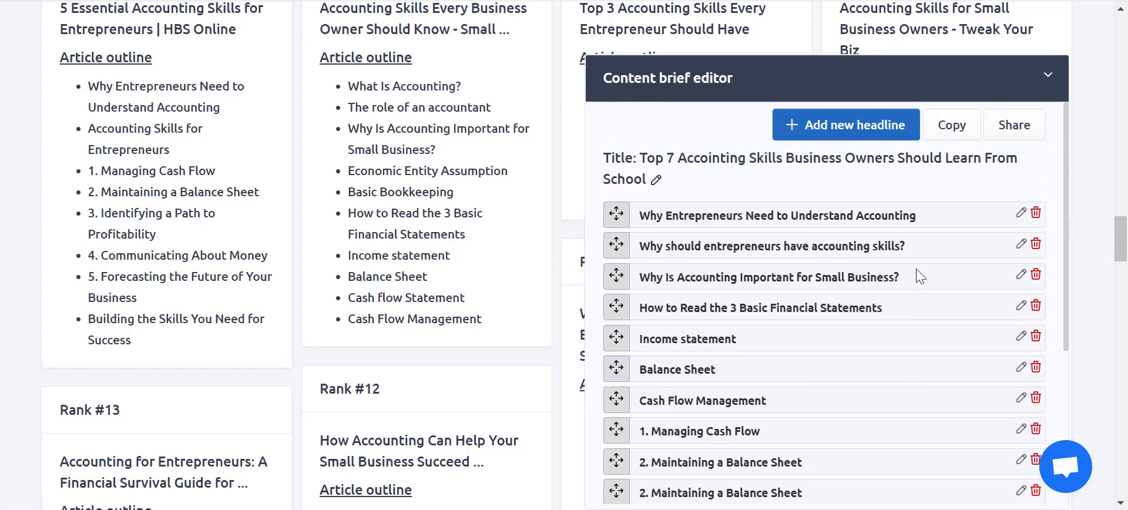
- Collapse the brief editor, view the finished accounting skills brief, and go to the Content briefs list
{"action": "left_click", "coordinate": [1049, 77]}
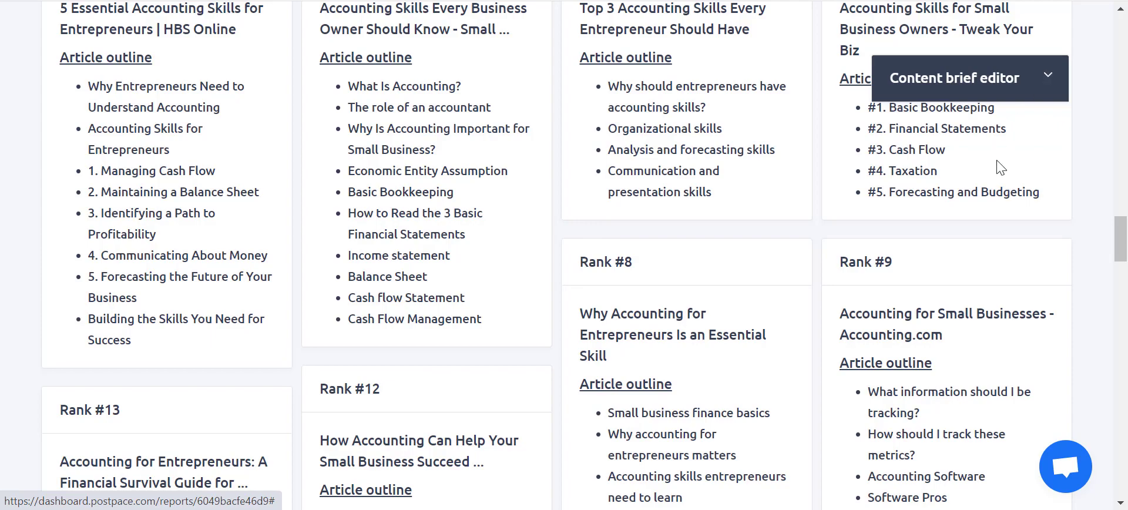
{"action": "scroll", "coordinate": [1000, 166], "scroll_direction": "up", "scroll_amount": 12}
{"action": "scroll", "coordinate": [1010, 210], "scroll_direction": "up", "scroll_amount": 15}
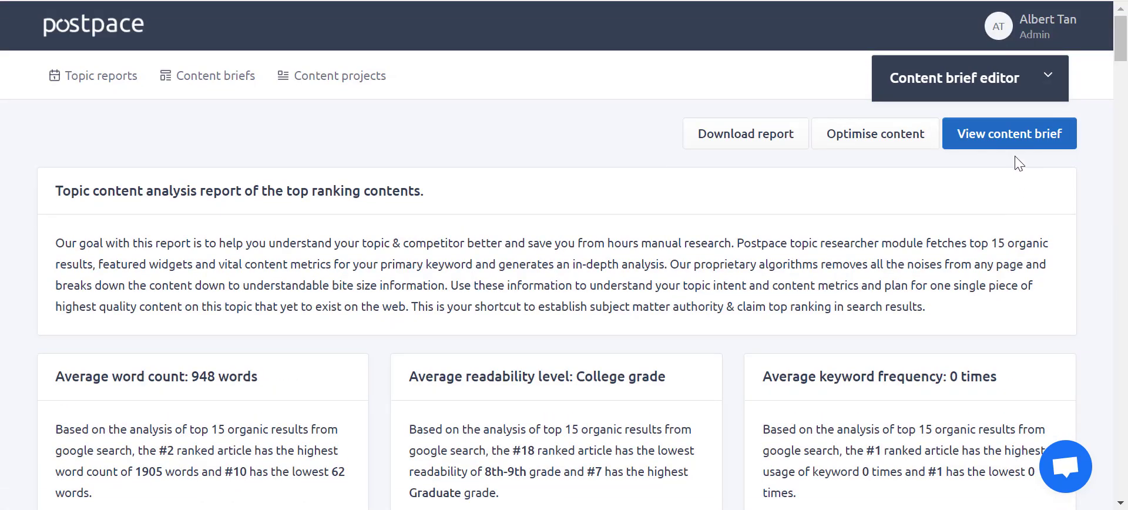
{"action": "left_click", "coordinate": [993, 135]}
{"action": "left_click", "coordinate": [220, 80]}
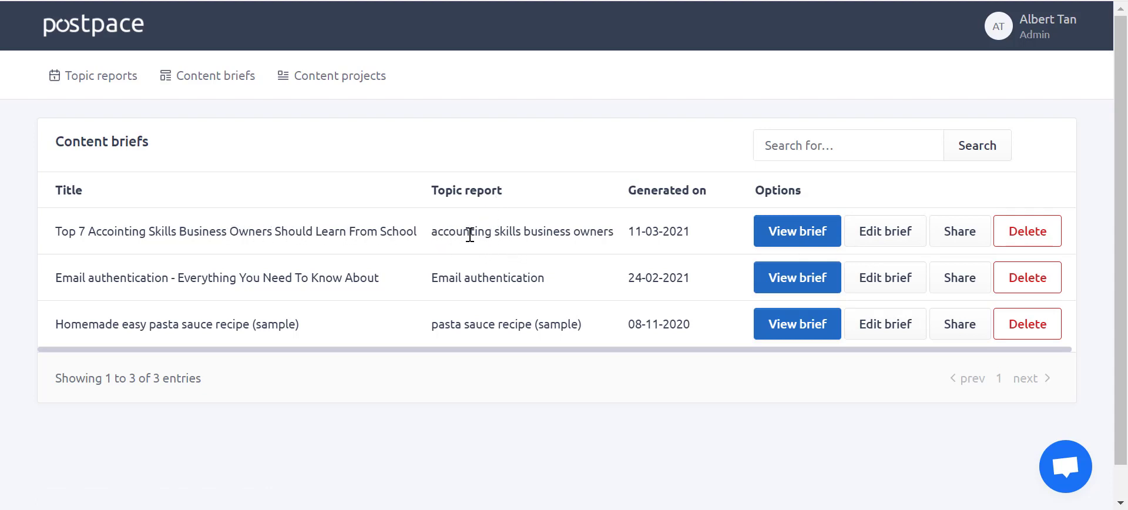
- View the saved accounting skills brief from the first row, then return to editing it
{"action": "left_click", "coordinate": [802, 242]}
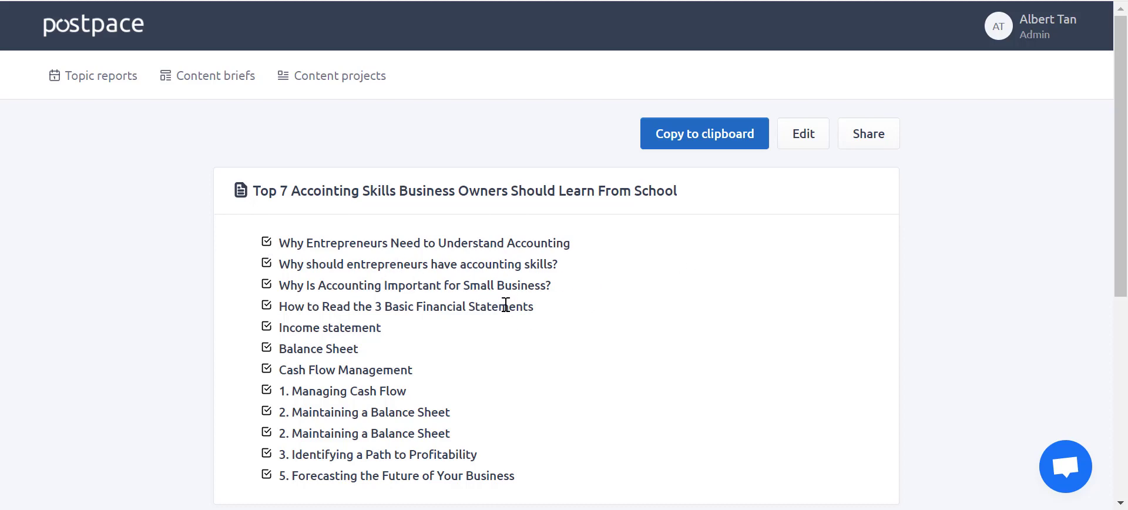
{"action": "left_click", "coordinate": [811, 141]}
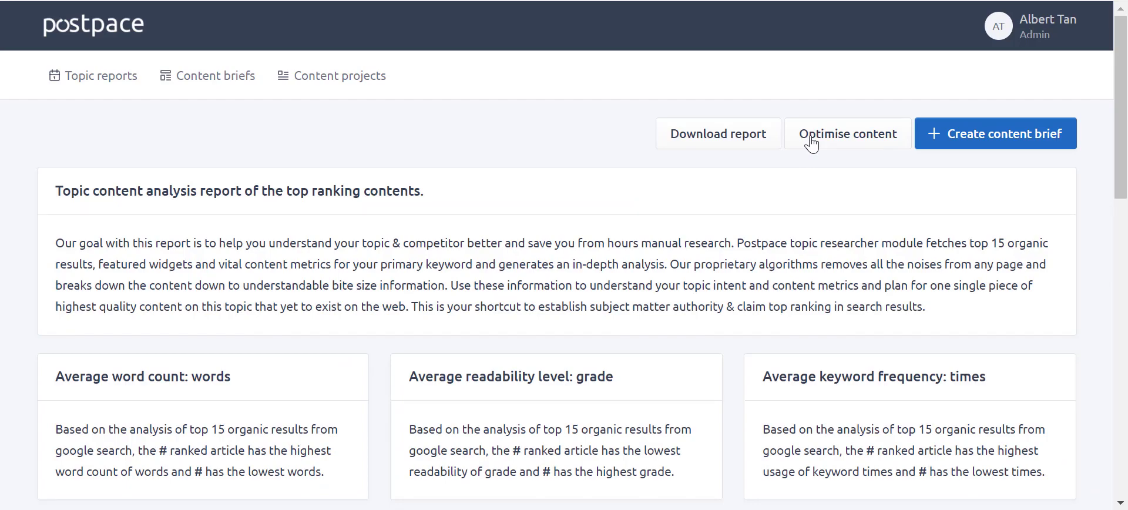
- Scroll through the accounting skills topic report and expand the Content brief editor
{"action": "scroll", "coordinate": [811, 300], "scroll_direction": "down", "scroll_amount": 10}
{"action": "scroll", "coordinate": [922, 297], "scroll_direction": "up", "scroll_amount": 4}
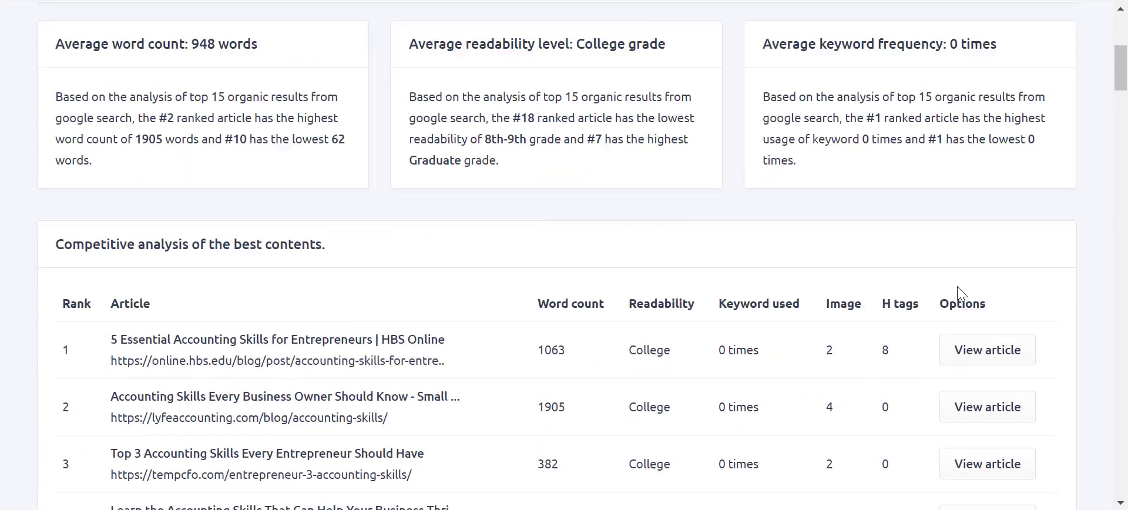
{"action": "scroll", "coordinate": [1009, 118], "scroll_direction": "up", "scroll_amount": 2}
{"action": "scroll", "coordinate": [977, 259], "scroll_direction": "down", "scroll_amount": 10}
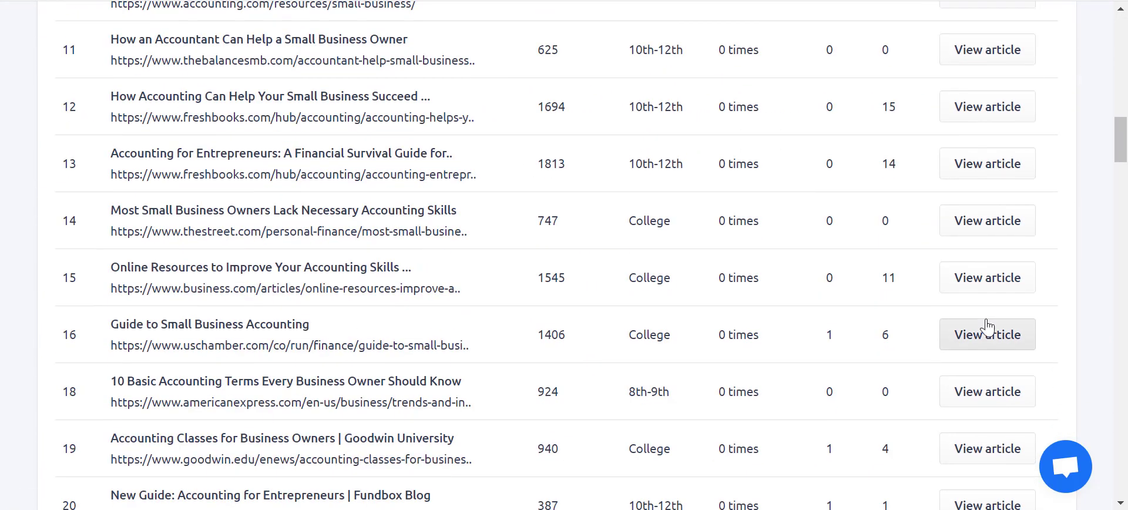
{"action": "scroll", "coordinate": [987, 326], "scroll_direction": "down", "scroll_amount": 10}
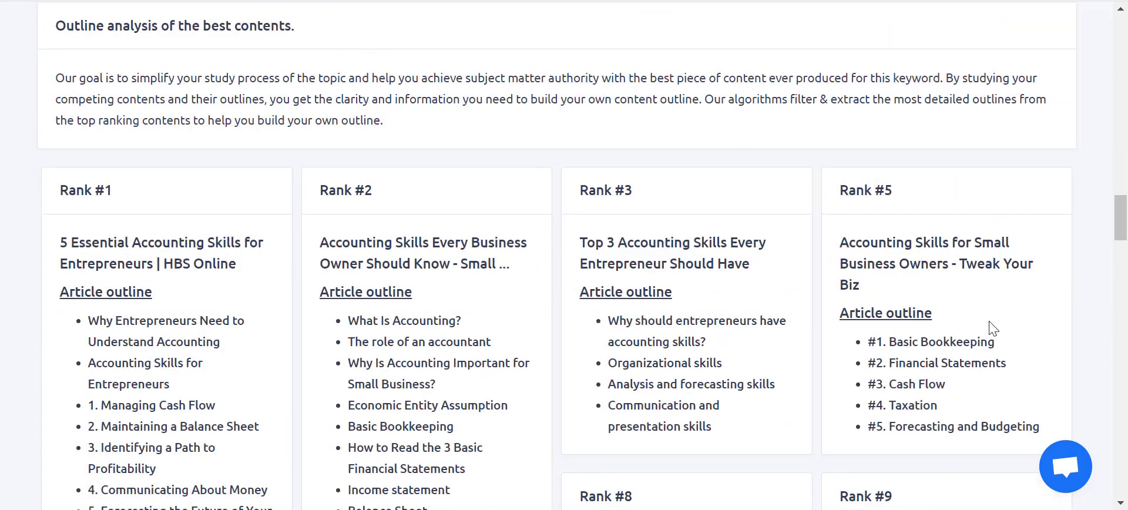
{"action": "scroll", "coordinate": [993, 329], "scroll_direction": "up", "scroll_amount": 15}
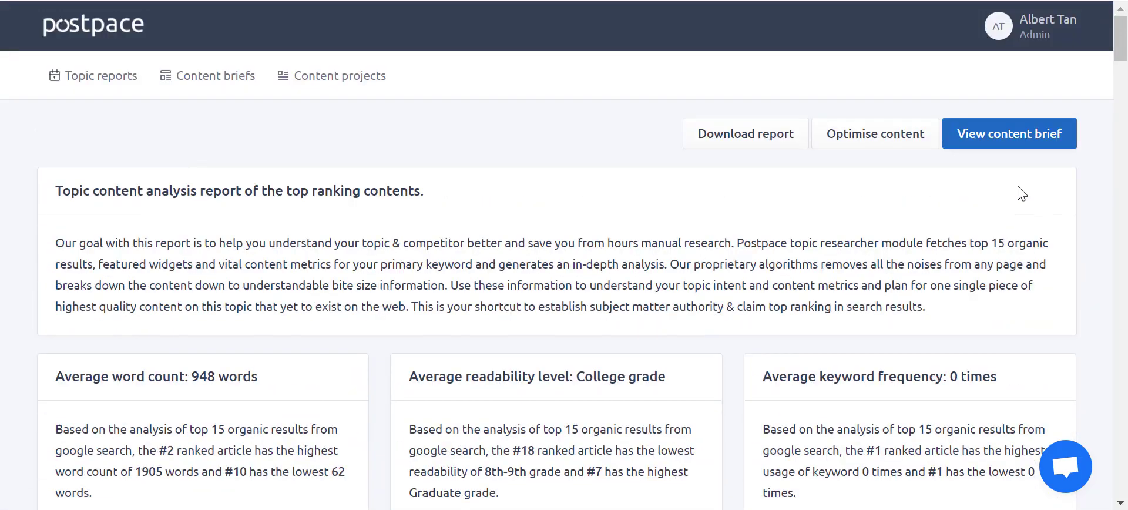
{"action": "left_click", "coordinate": [997, 136]}
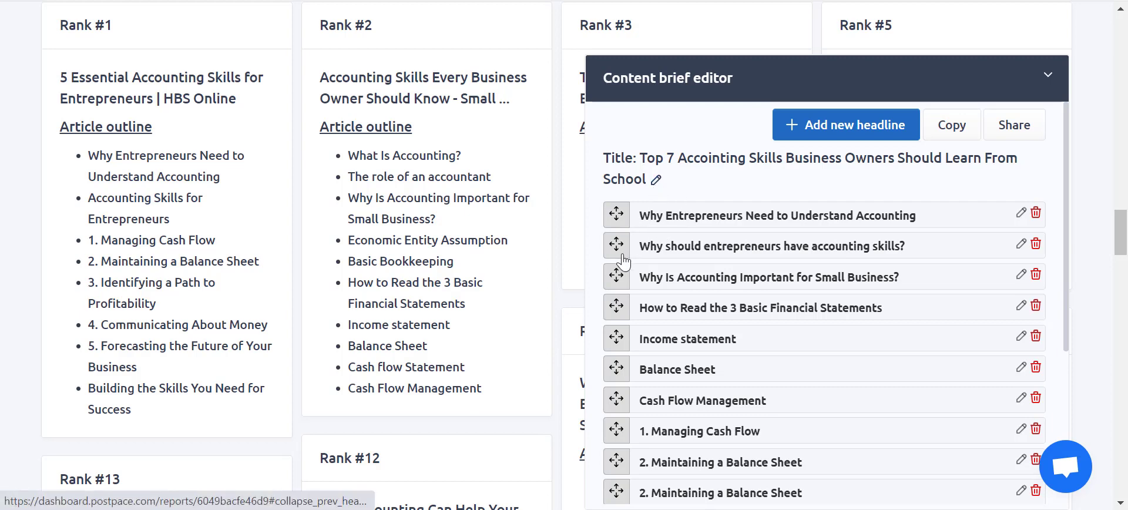
- Indent Income statement, Balance Sheet and Cash Flow Management under How to Read the 3 Basic Financial Statements
{"action": "left_click_drag", "start_coordinate": [617, 245], "coordinate": [684, 244]}
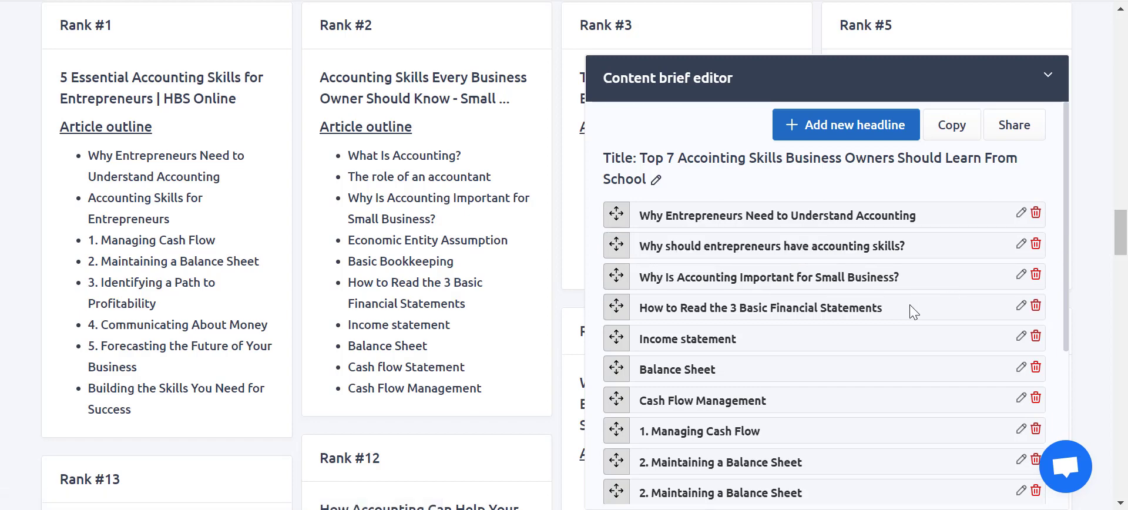
{"action": "scroll", "coordinate": [912, 312], "scroll_direction": "down", "scroll_amount": 2}
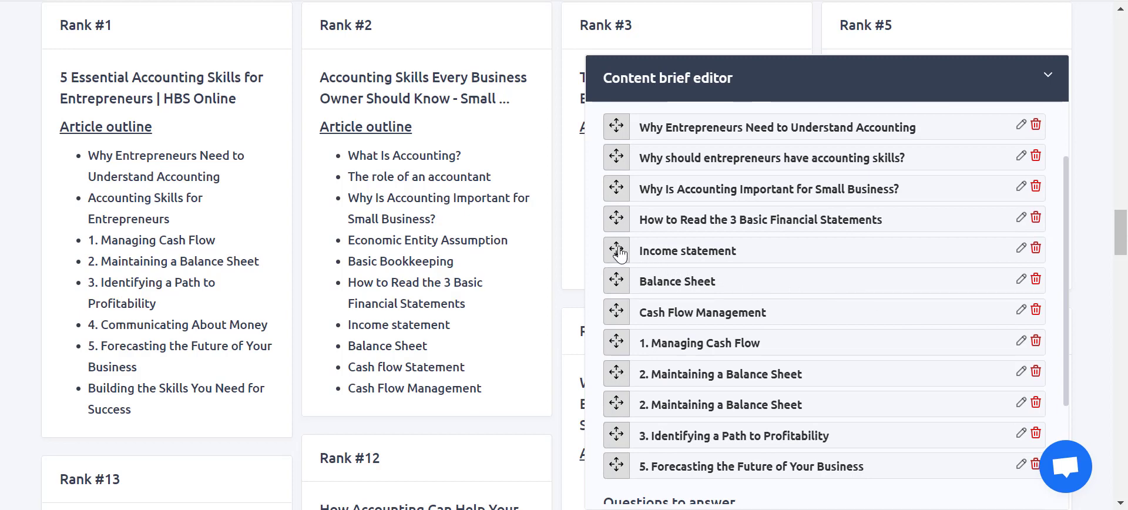
{"action": "left_click_drag", "start_coordinate": [616, 249], "coordinate": [720, 254]}
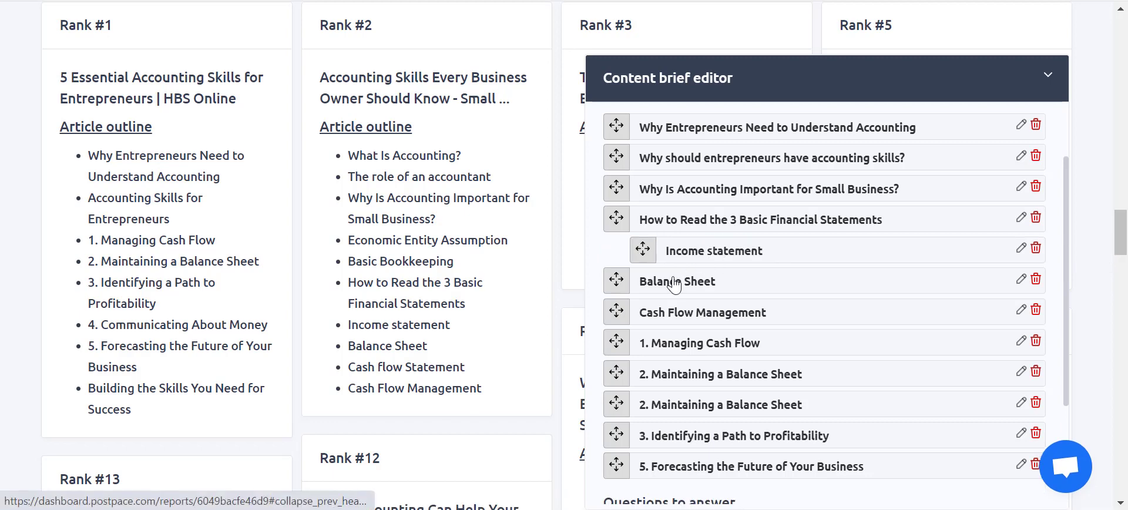
{"action": "left_click_drag", "start_coordinate": [675, 282], "coordinate": [650, 278]}
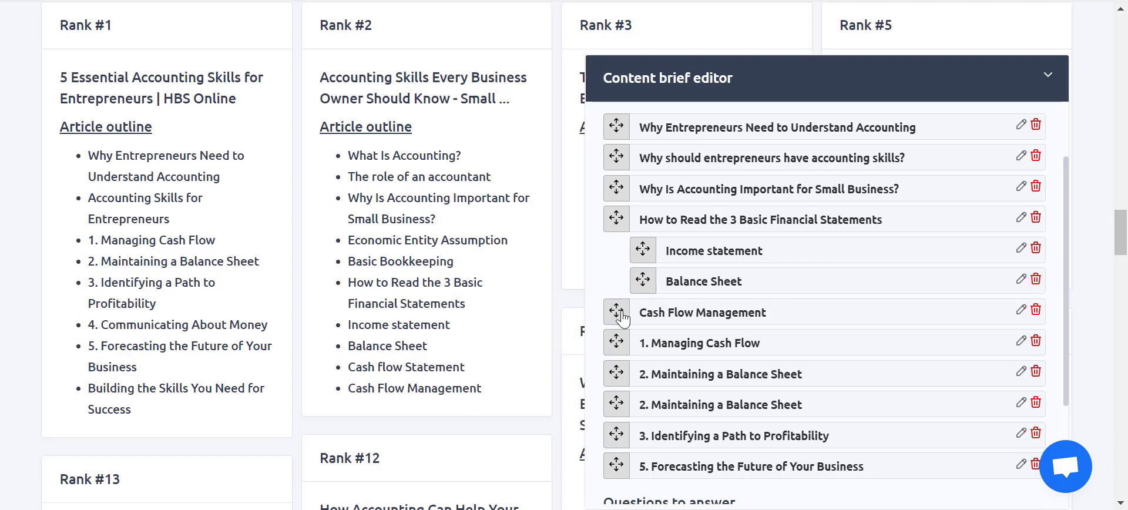
{"action": "left_click_drag", "start_coordinate": [621, 312], "coordinate": [650, 309]}
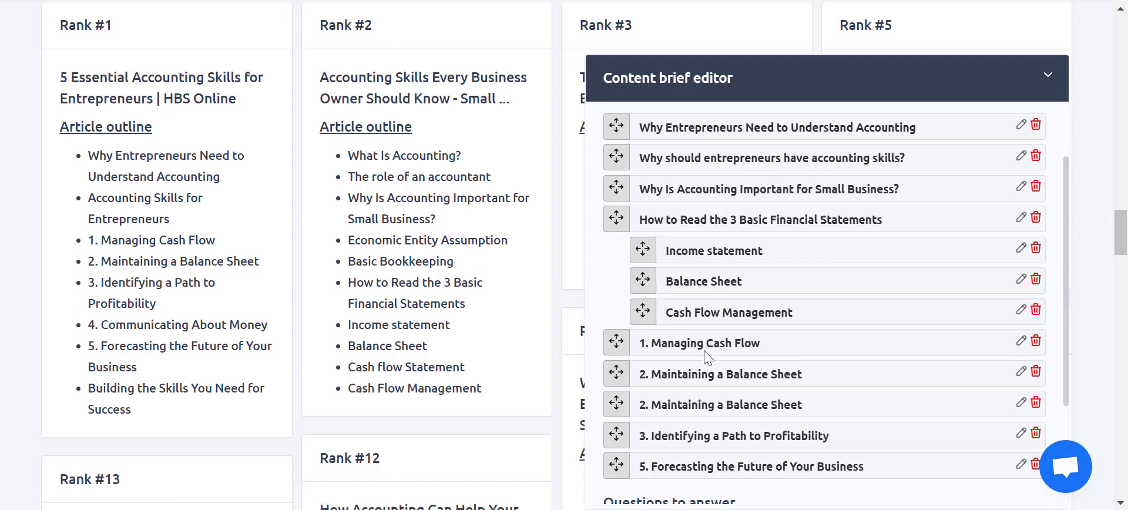
- Remove the '1. ' prefix from the Managing Cash Flow headline
{"action": "left_click", "coordinate": [1020, 342]}
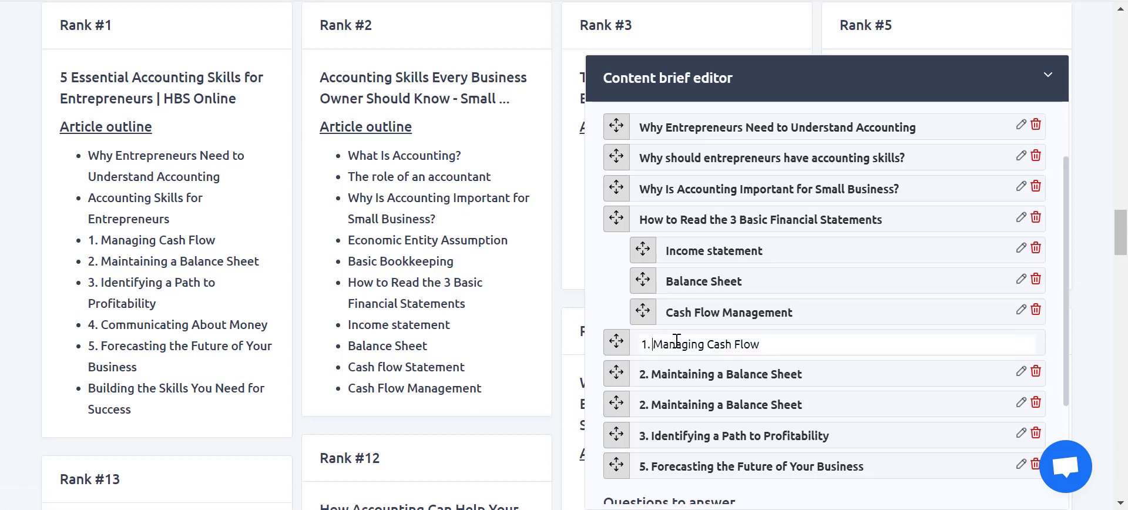
{"action": "key", "text": "Home"}
{"action": "key", "text": "Delete"}
{"action": "key", "text": "Delete"}
{"action": "key", "text": "Delete"}
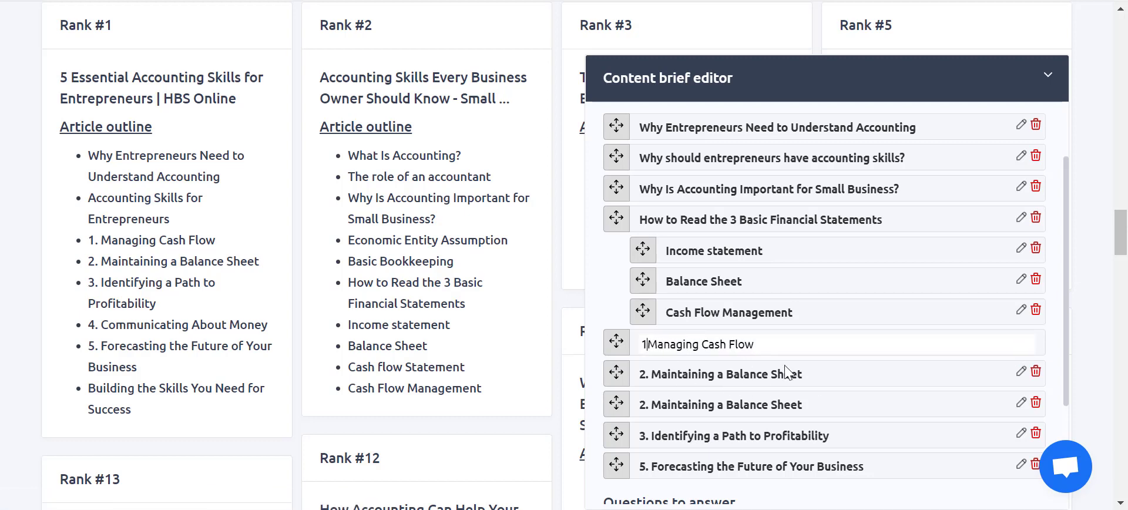
{"action": "key", "text": "Return"}
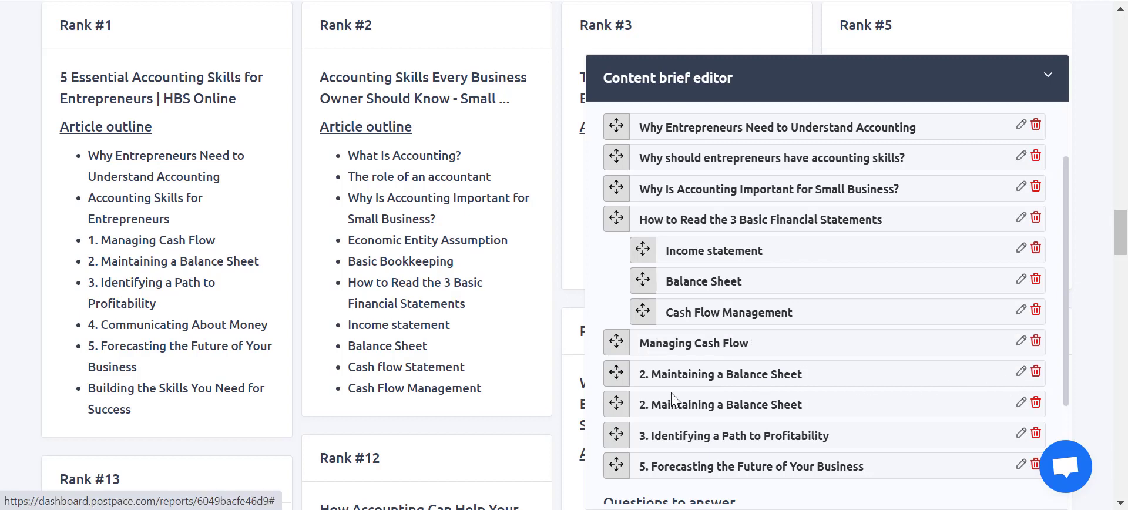
- Strip the '2. ' prefix from both Maintaining a Balance Sheet headlines
{"action": "left_click", "coordinate": [654, 373]}
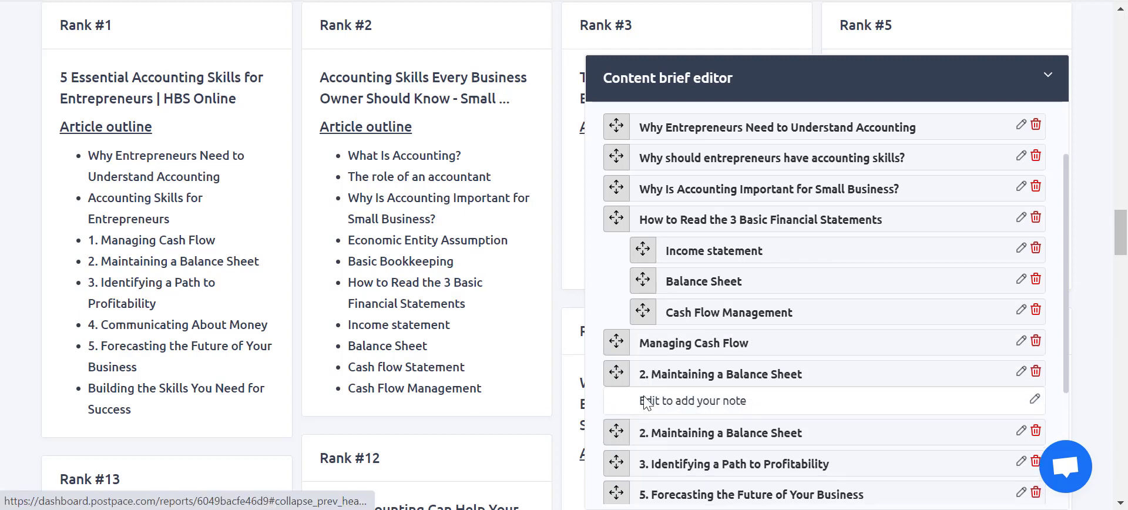
{"action": "left_click", "coordinate": [646, 373]}
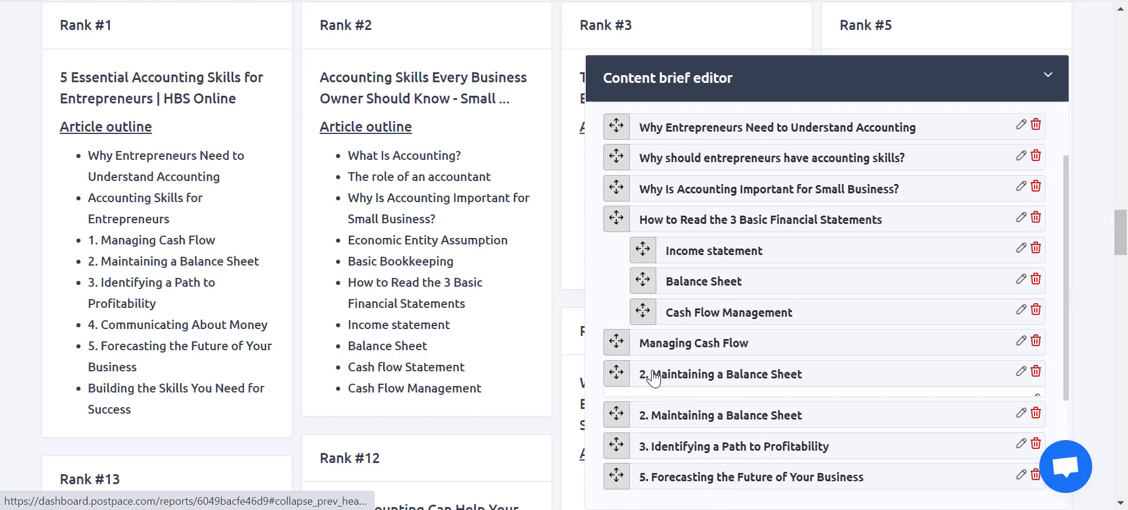
{"action": "left_click", "coordinate": [775, 376]}
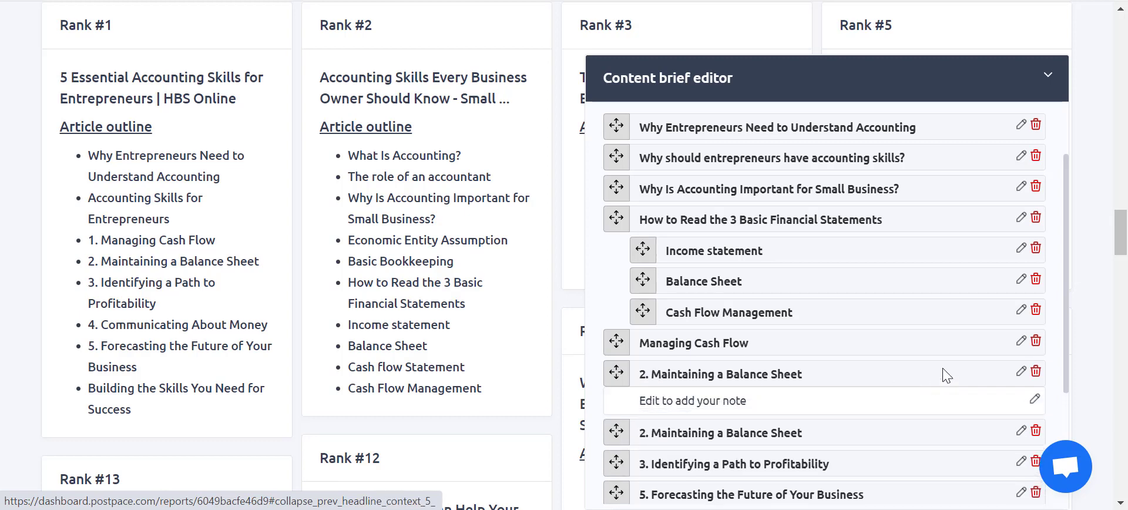
{"action": "left_click", "coordinate": [1018, 373]}
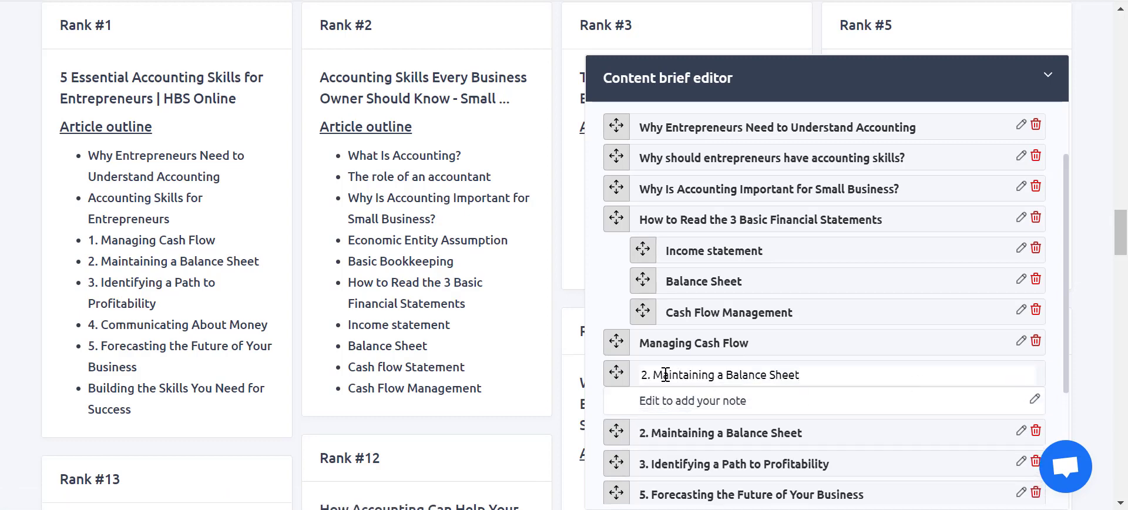
{"action": "key", "text": "BackSpace"}
{"action": "key", "text": "BackSpace"}
{"action": "key", "text": "BackSpace"}
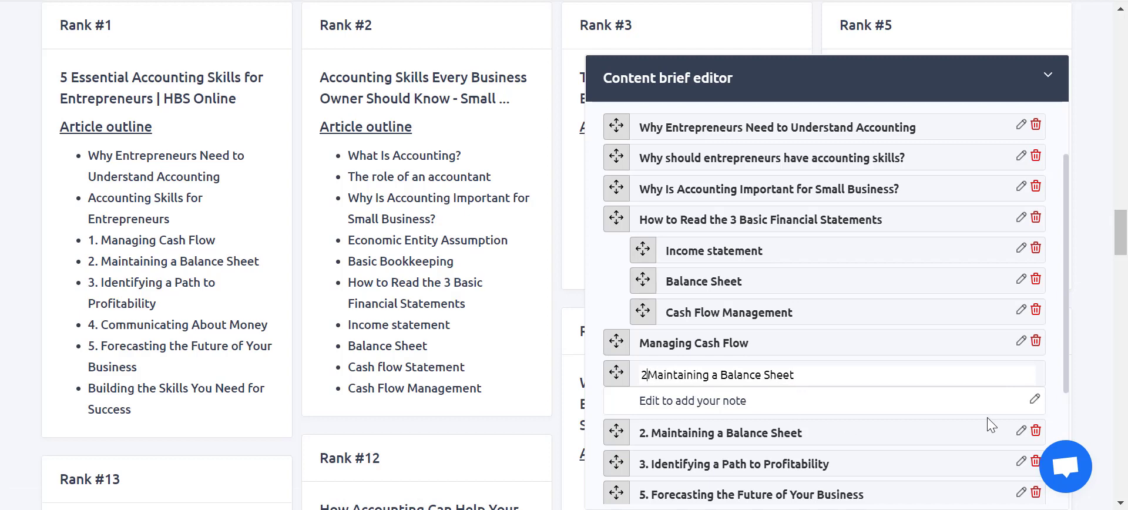
{"action": "left_click", "coordinate": [1021, 433]}
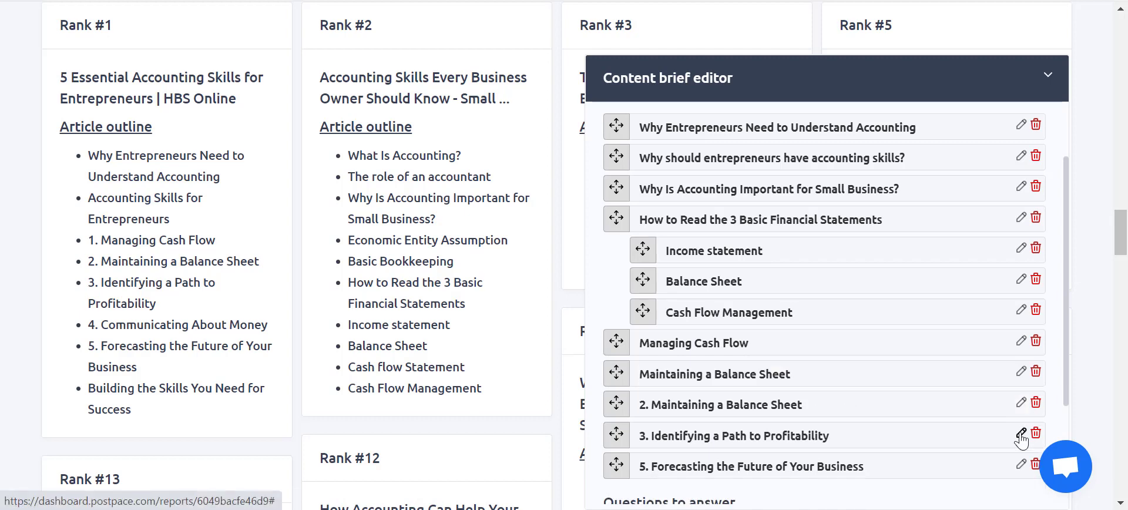
{"action": "left_click", "coordinate": [1020, 406]}
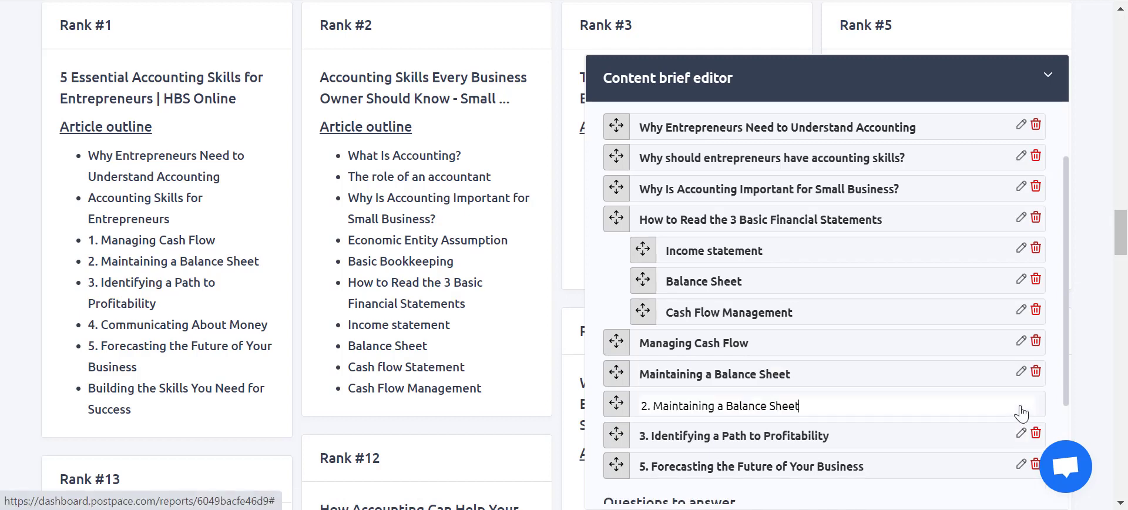
{"action": "key", "text": "BackSpace"}
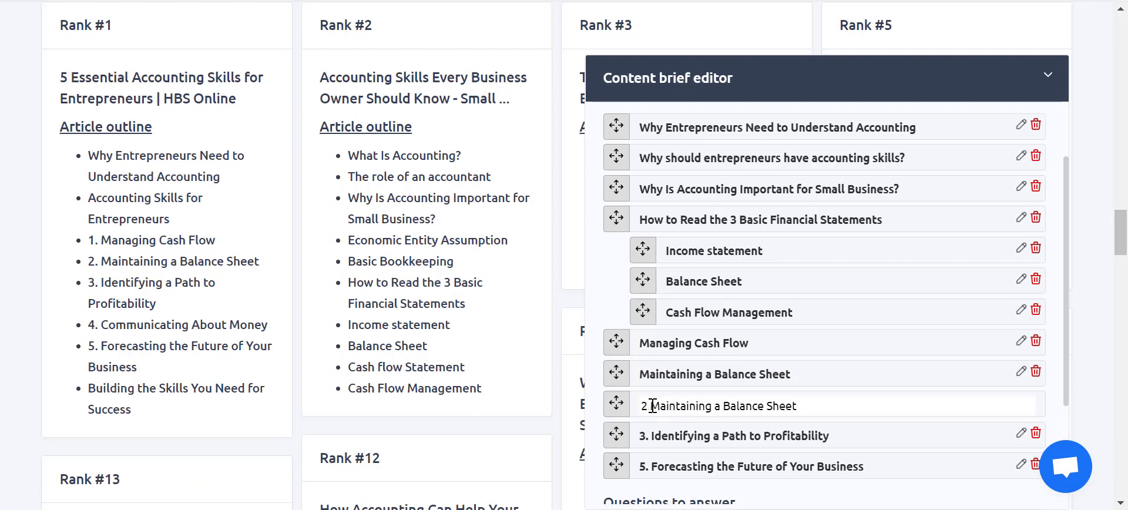
{"action": "key", "text": "BackSpace"}
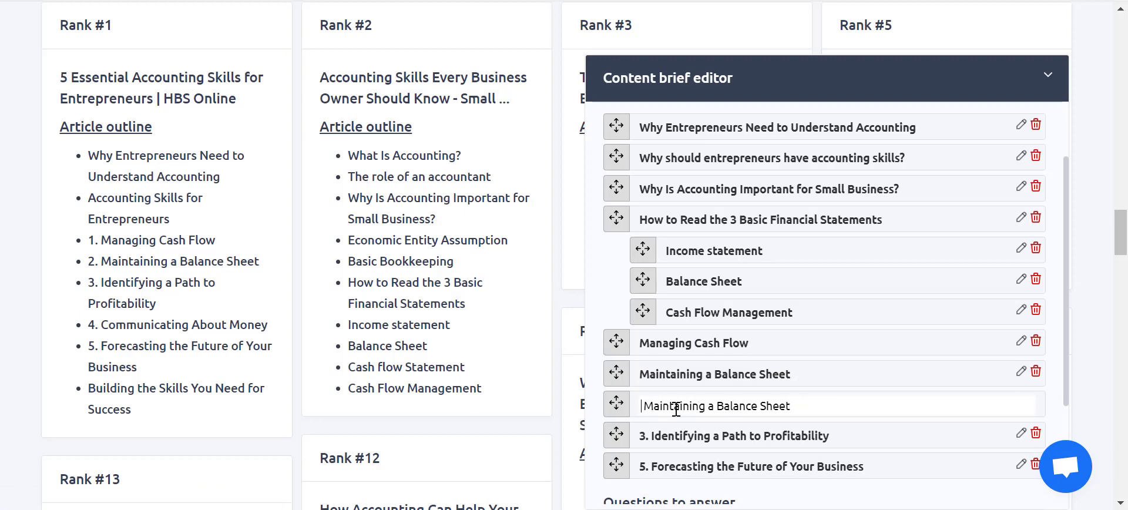
{"action": "key", "text": "BackSpace"}
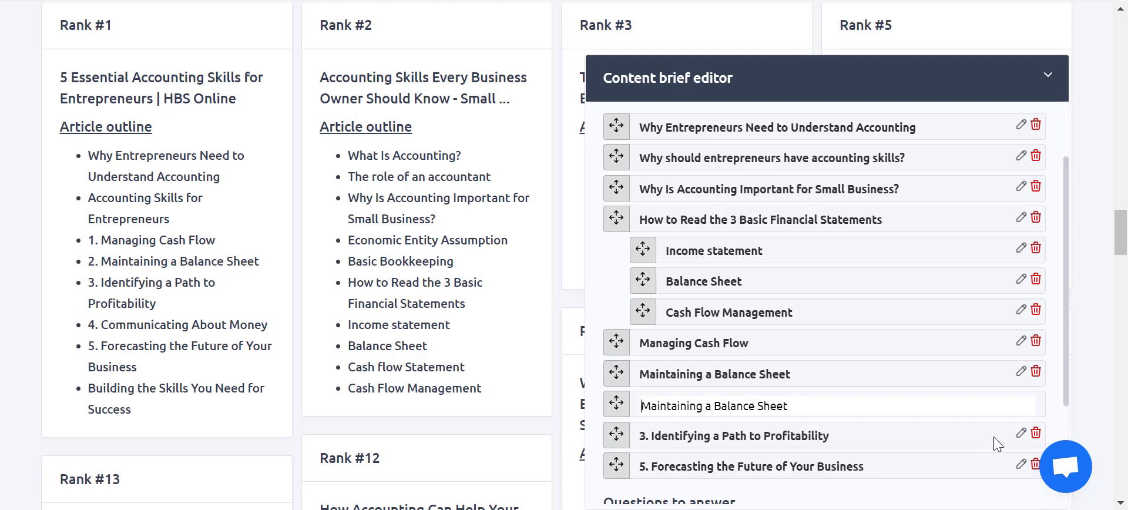
{"action": "left_click", "coordinate": [1020, 437]}
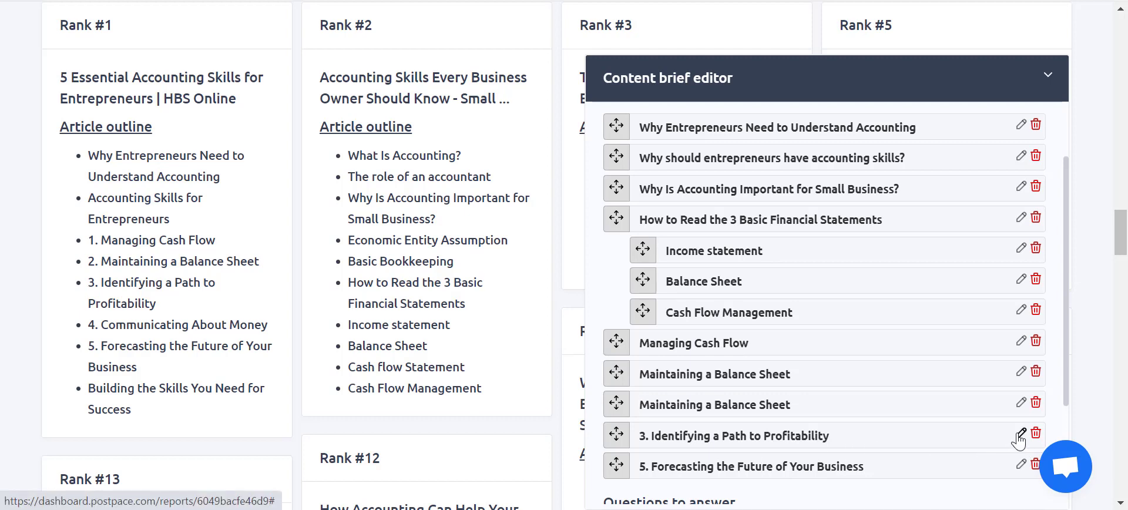
- Remove the '3.' and '5.' prefixes from Identifying a Path to Profitability and Forecasting the Future
{"action": "left_click", "coordinate": [1020, 435]}
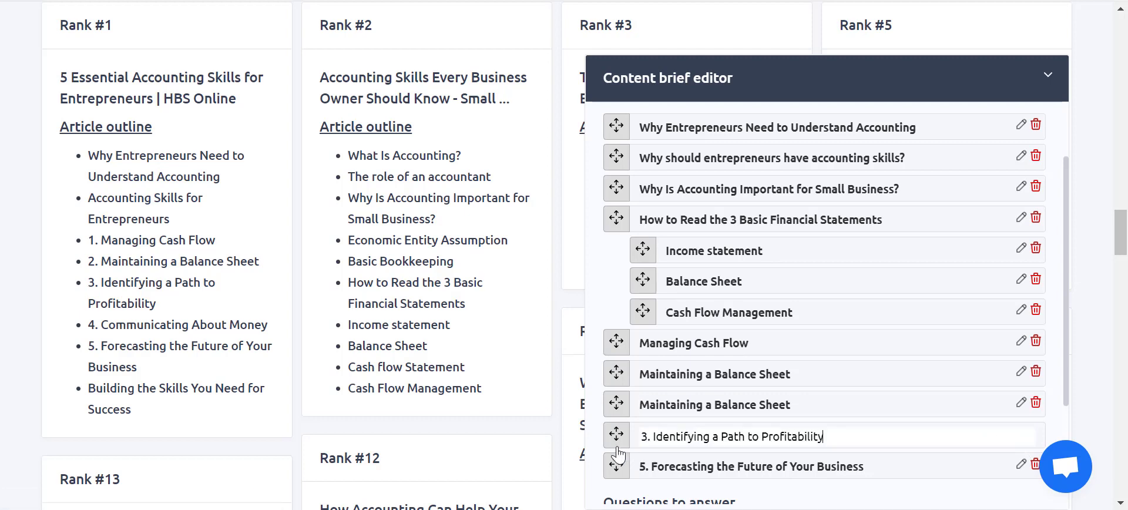
{"action": "left_click", "coordinate": [652, 436]}
{"action": "key", "text": "BackSpace"}
{"action": "key", "text": "BackSpace"}
{"action": "key", "text": "BackSpace"}
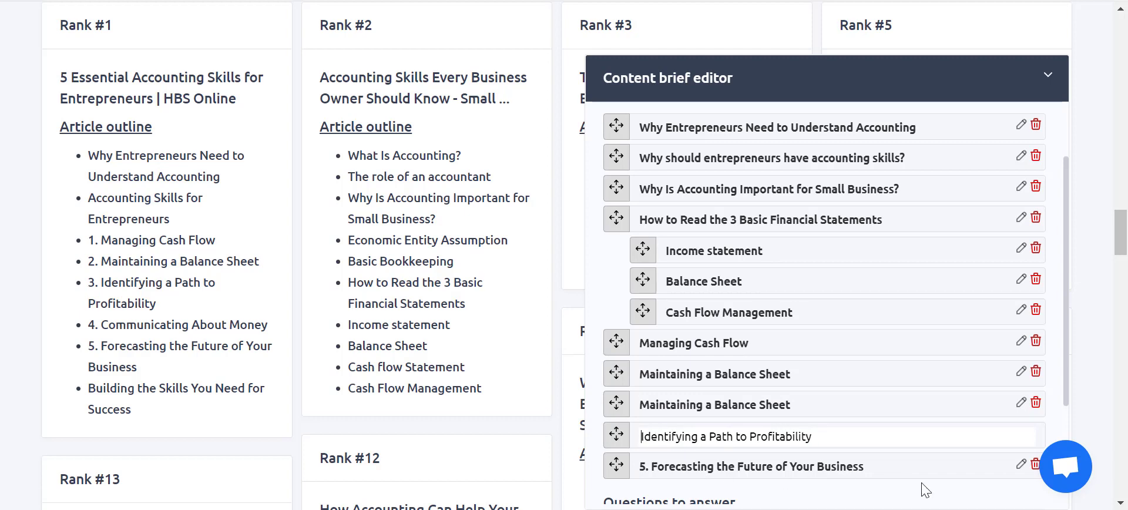
{"action": "key", "text": "Return"}
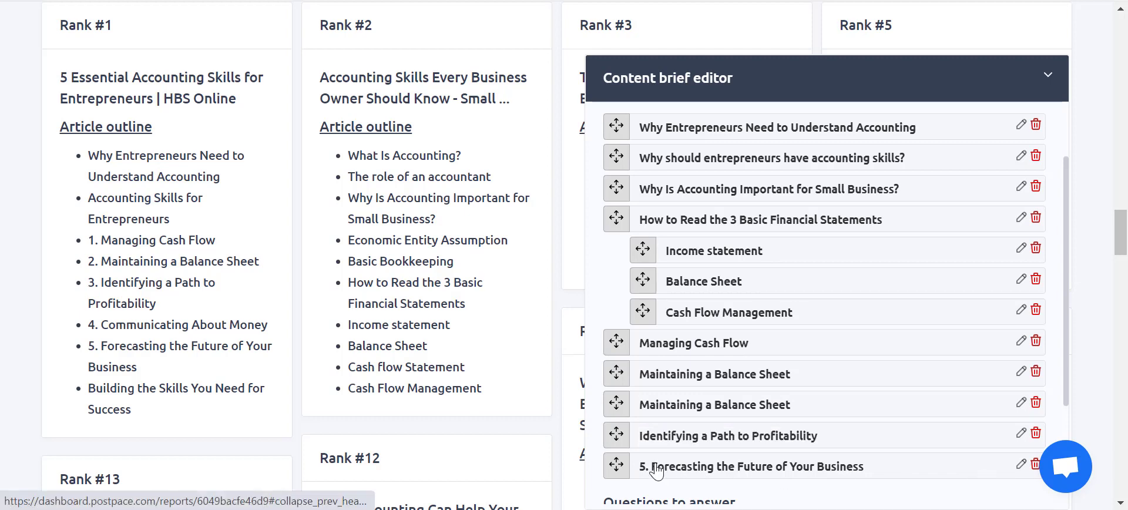
{"action": "left_click", "coordinate": [1020, 464]}
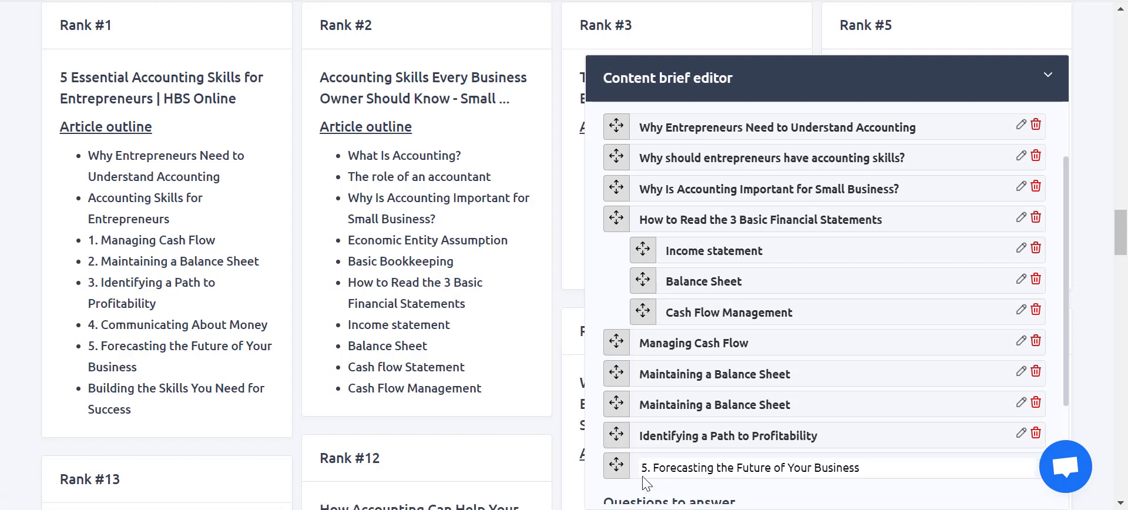
{"action": "key", "text": "BackSpace"}
{"action": "key", "text": "BackSpace"}
{"action": "key", "text": "BackSpace"}
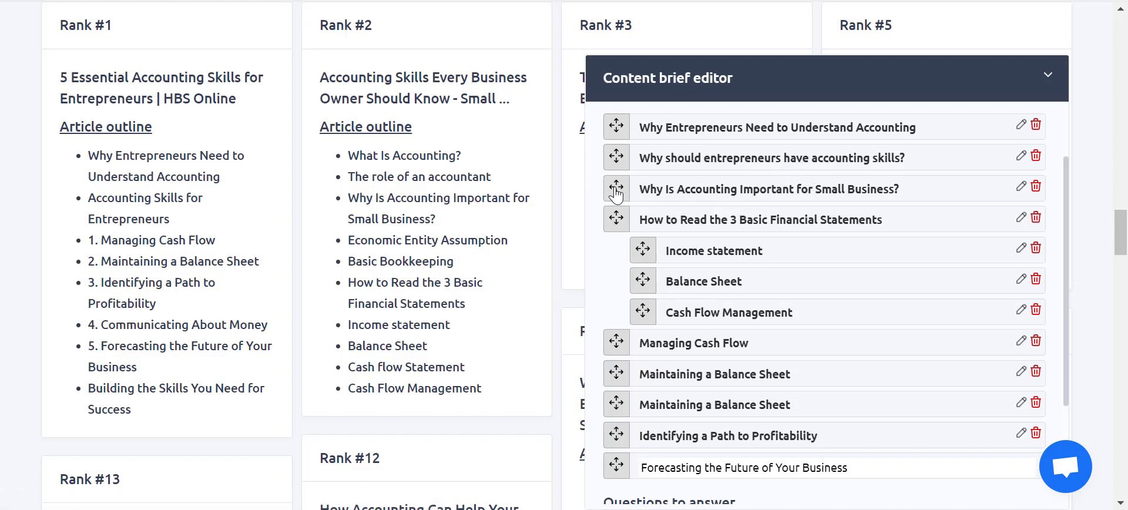
- Move 'Why Is Accounting Important for Small Business?' to the top and trash 'Why should entrepreneurs have accounting skills?'
{"action": "left_click_drag", "start_coordinate": [614, 189], "coordinate": [638, 142]}
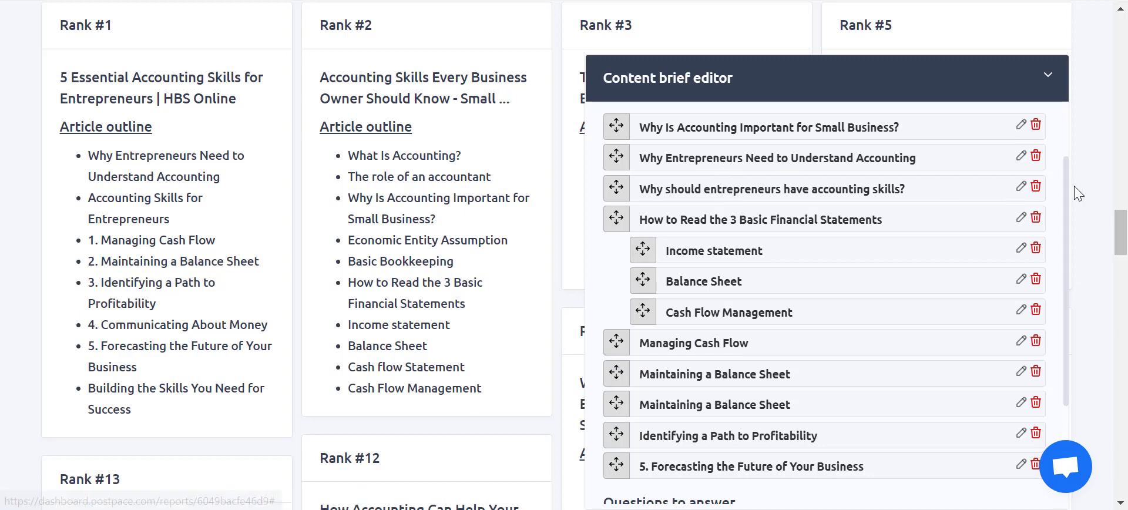
{"action": "left_click", "coordinate": [1036, 188]}
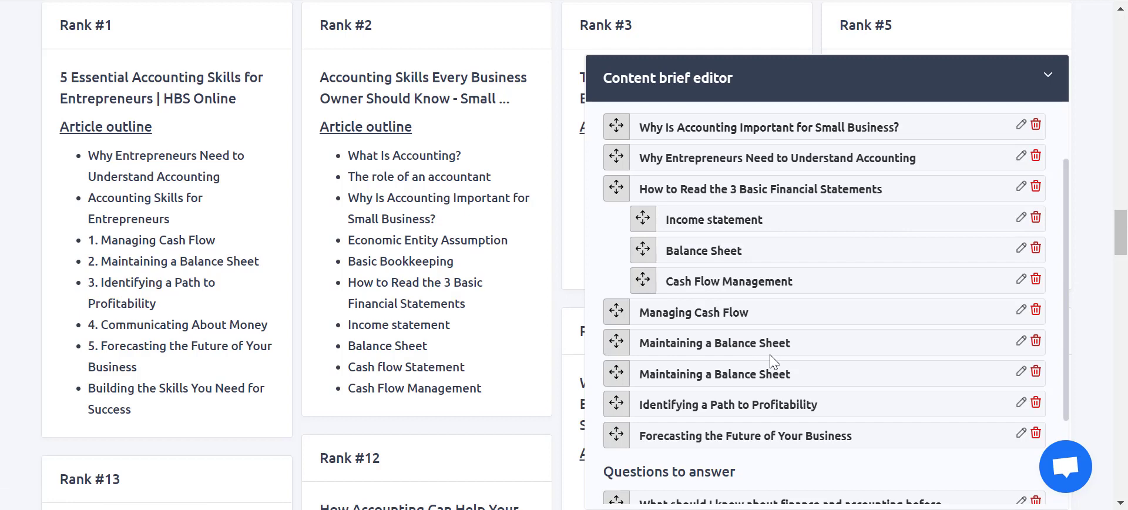
{"action": "scroll", "coordinate": [773, 354], "scroll_direction": "down", "scroll_amount": 3}
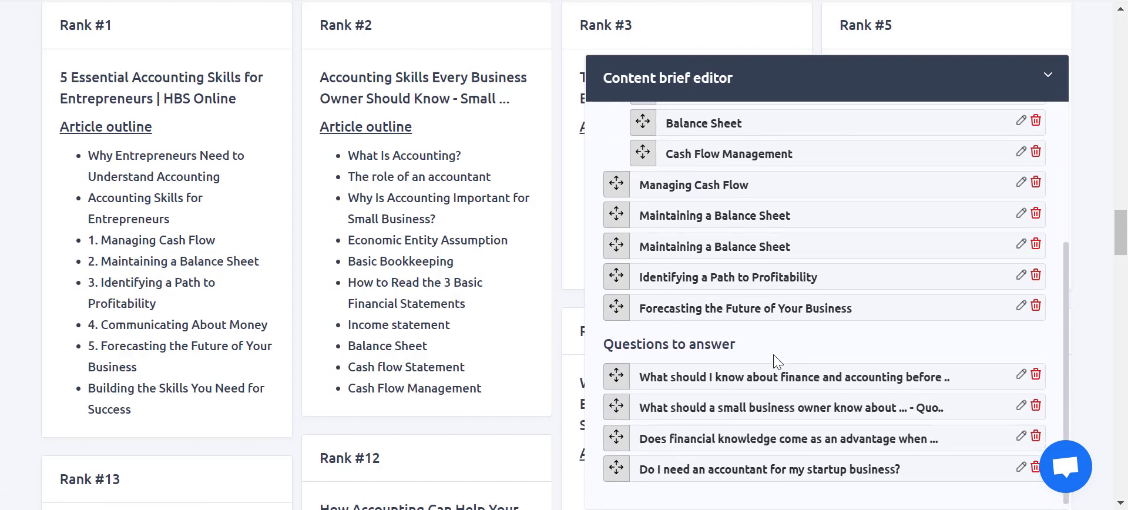
{"action": "scroll", "coordinate": [773, 359], "scroll_direction": "up", "scroll_amount": 5}
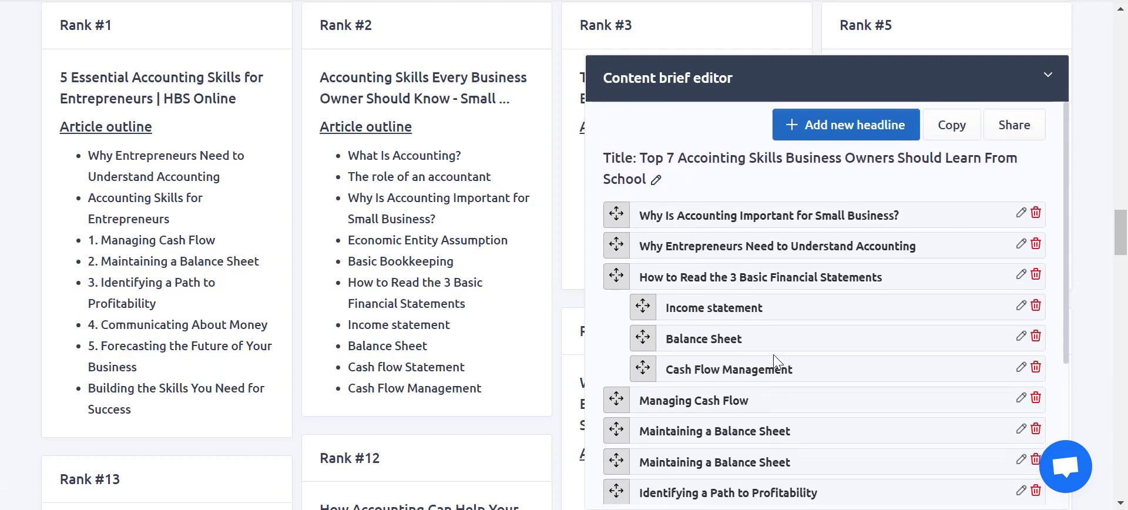
{"action": "scroll", "coordinate": [773, 359], "scroll_direction": "down", "scroll_amount": 2}
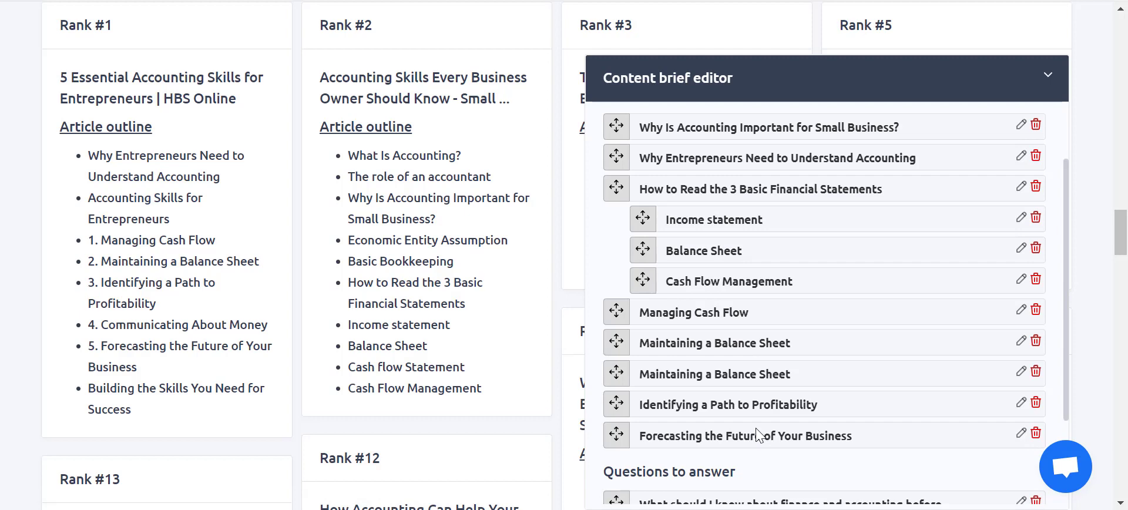
{"action": "scroll", "coordinate": [754, 425], "scroll_direction": "down", "scroll_amount": 3}
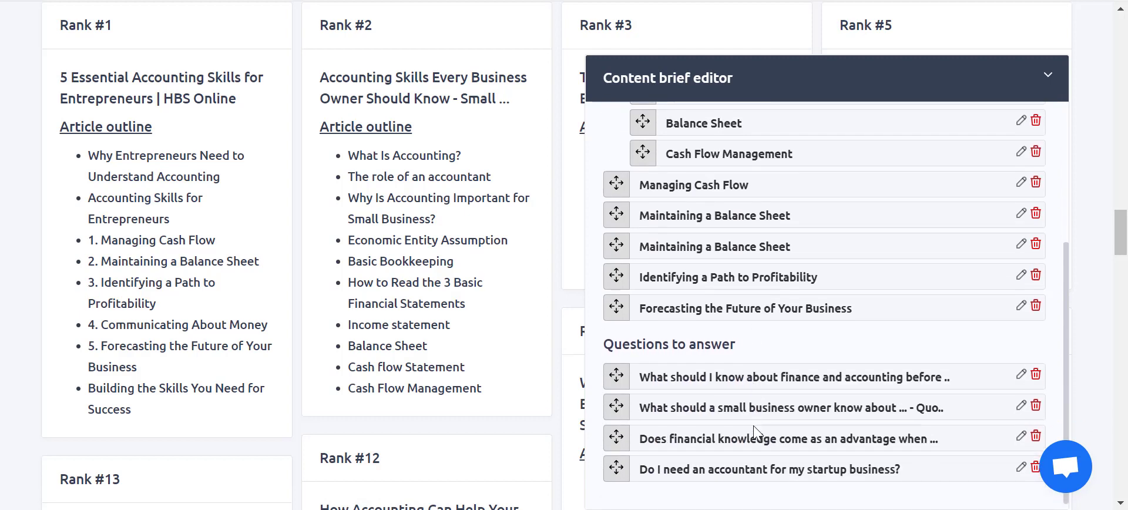